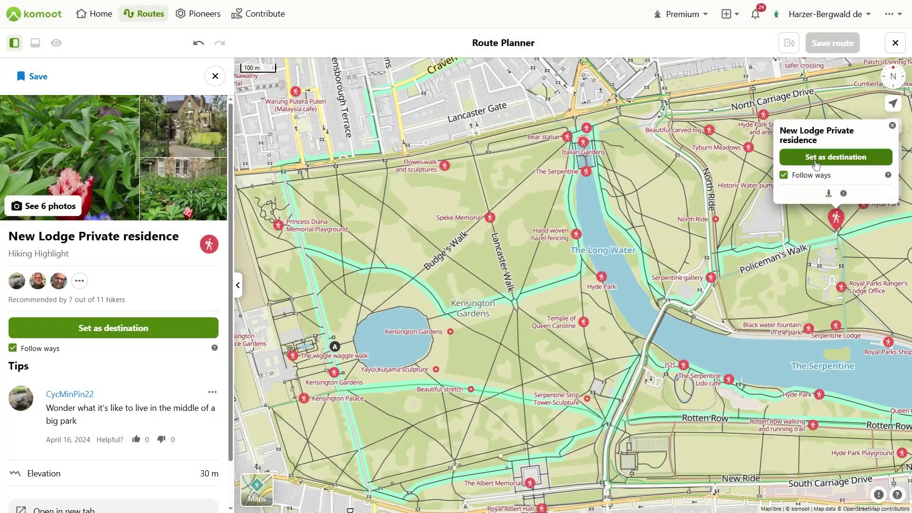
Preview route edits: set New Lodge as destination, search pasted coordinates, move waypoint 1 along Harzklub Weg.
click(837, 156)
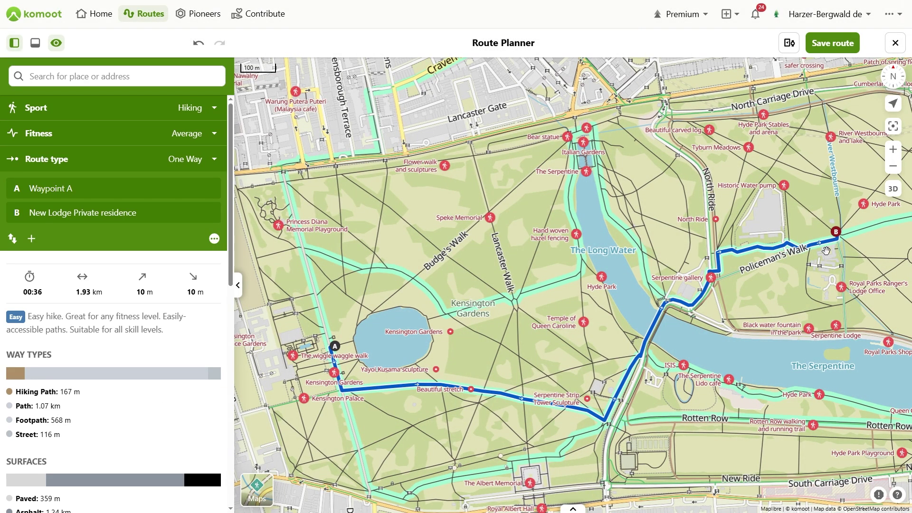
drag(836, 232, 815, 240)
click(126, 81)
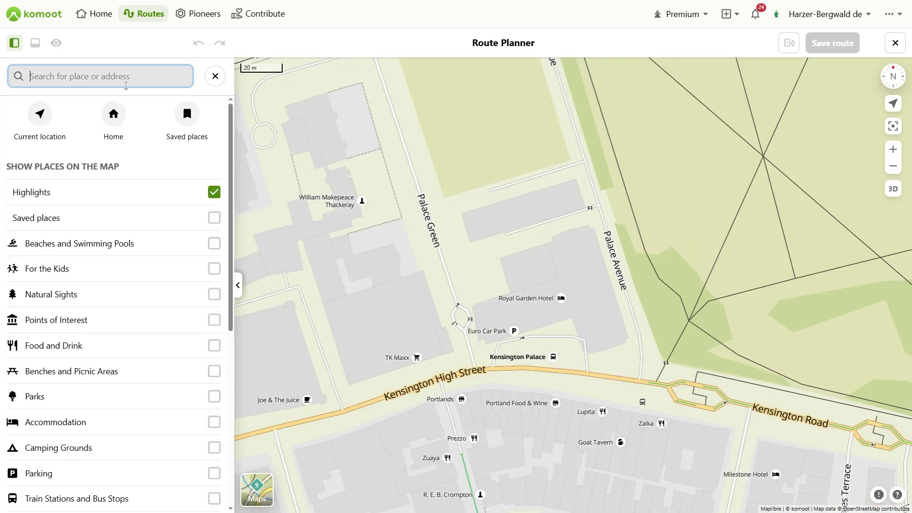
text(51°30'09.9"N 0°11'18.2"W)
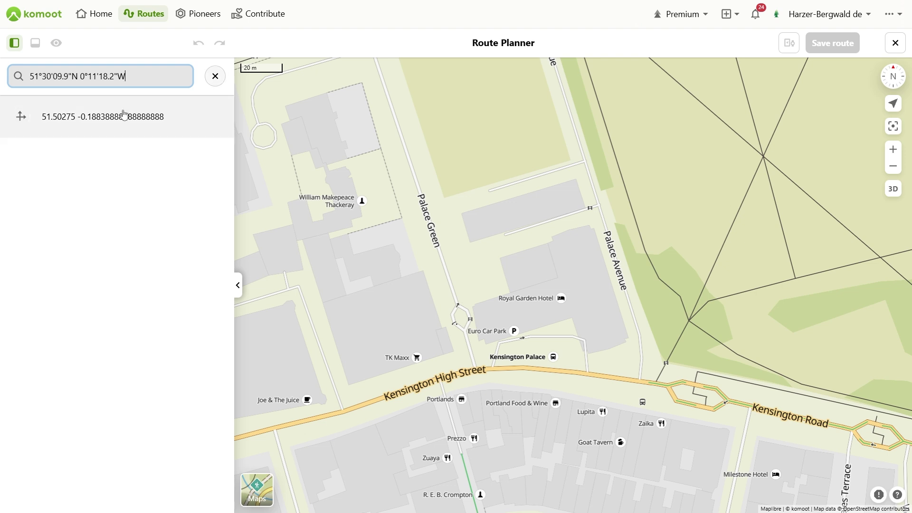
click(82, 119)
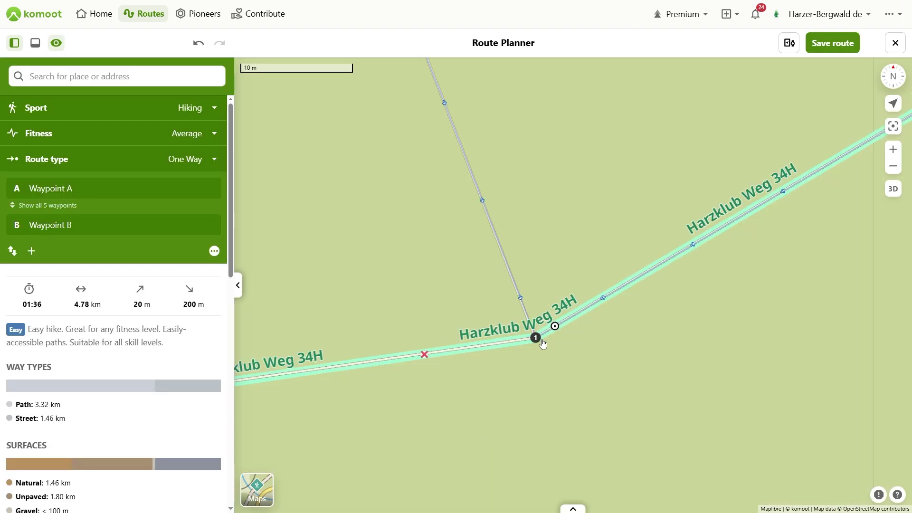
drag(536, 339, 589, 306)
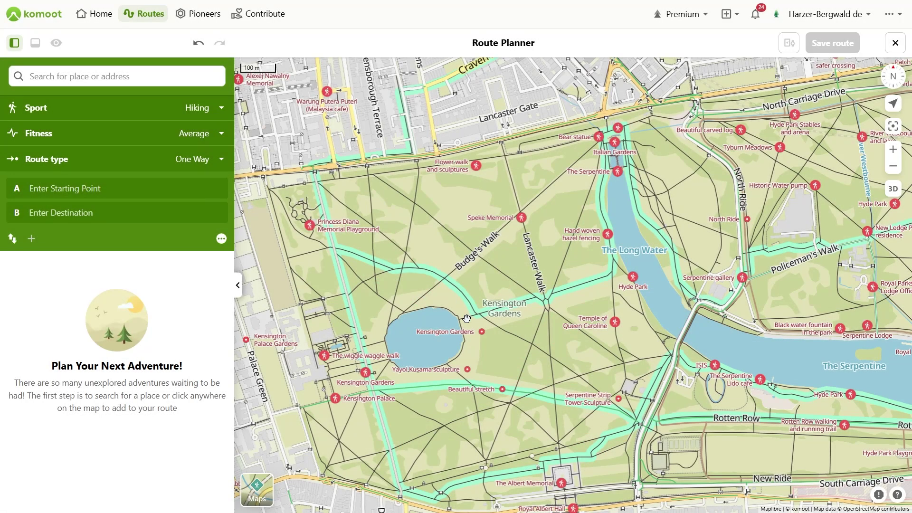
Start the hike near the Wiggle Waggle Walk, end at New Lodge, nudged west along Policeman's Walk.
click(366, 346)
click(364, 295)
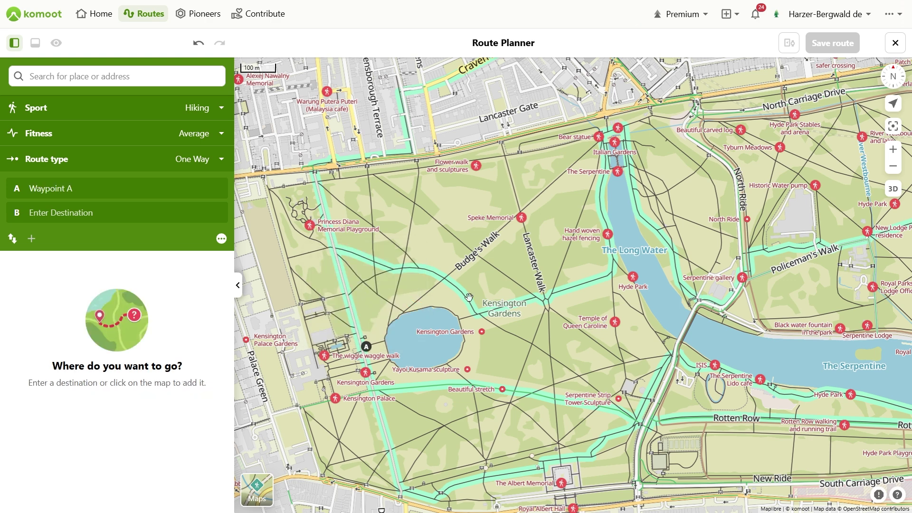
click(858, 241)
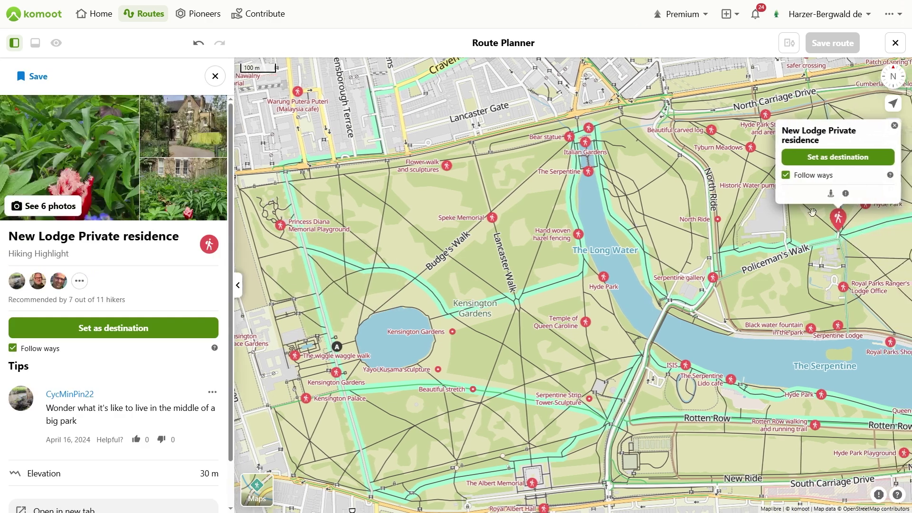
click(836, 160)
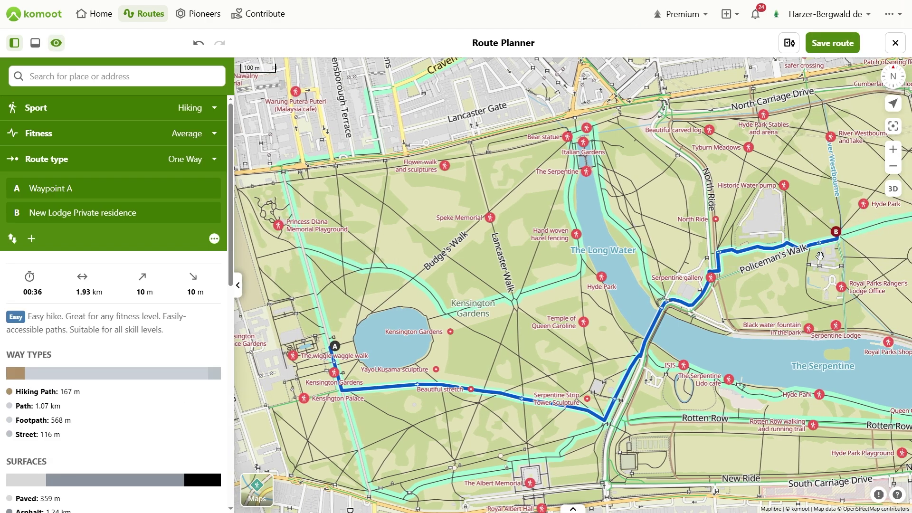
mouse_move(836, 231)
mouse_down()
mouse_move(794, 175)
mouse_move(713, 116)
mouse_move(717, 418)
mouse_move(788, 262)
mouse_move(821, 243)
mouse_up()
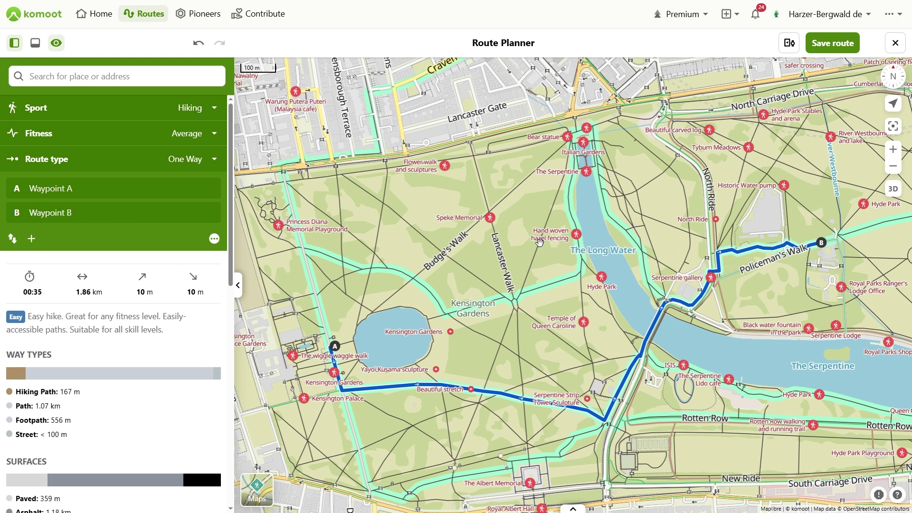
Add Speke Memorial, Tyburn Meadows and Beautiful stretch as stops on the route.
click(490, 218)
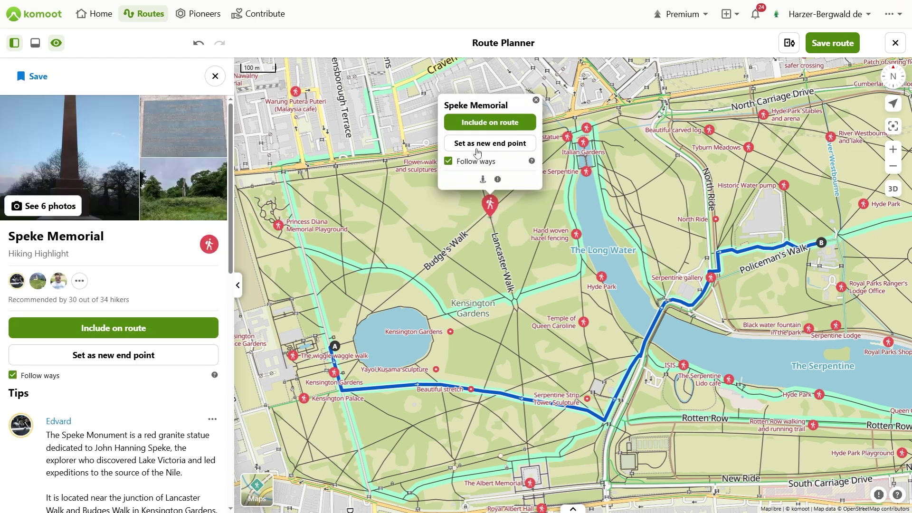
click(468, 123)
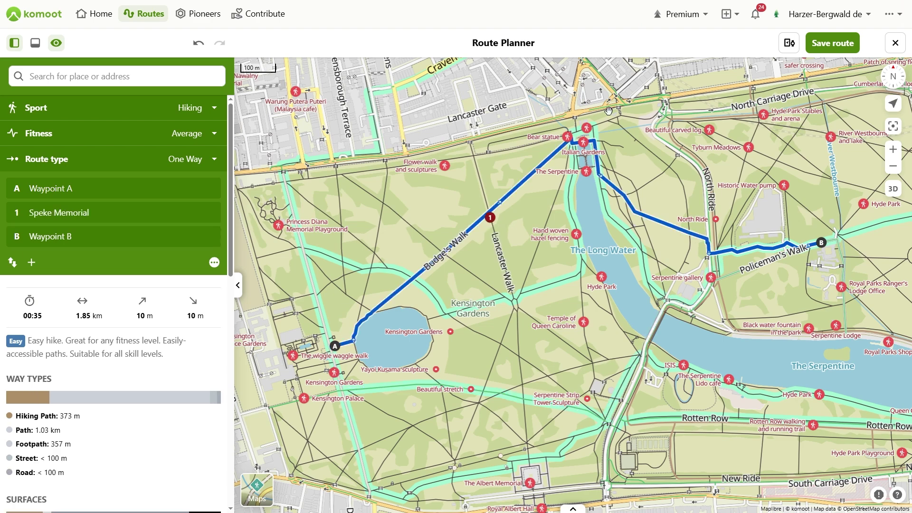
click(748, 148)
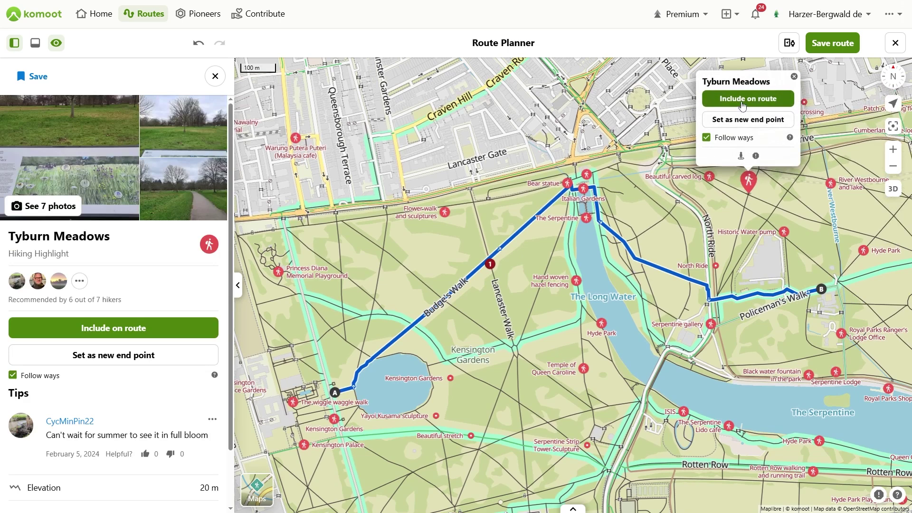
click(743, 100)
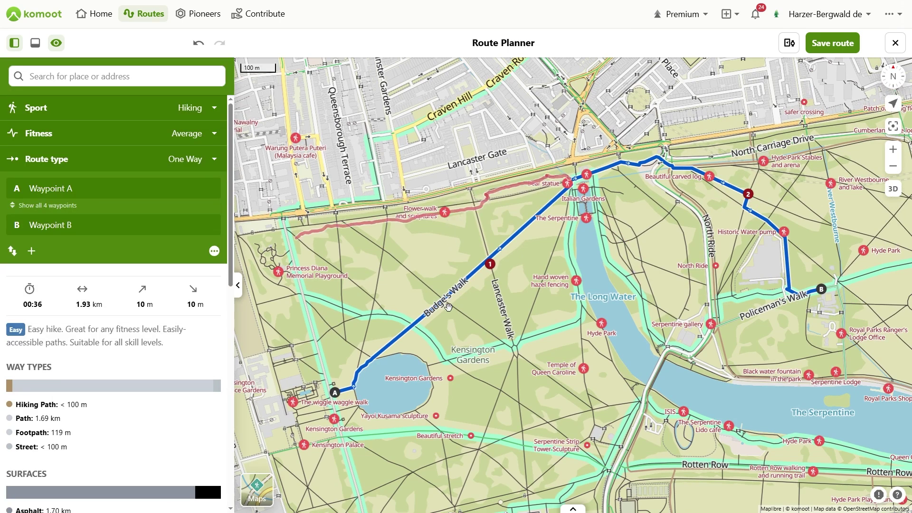
click(468, 438)
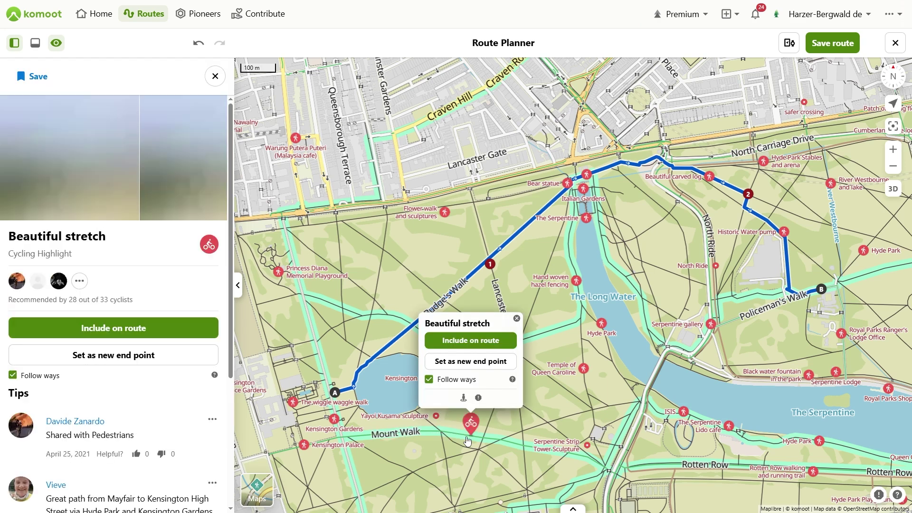
click(458, 341)
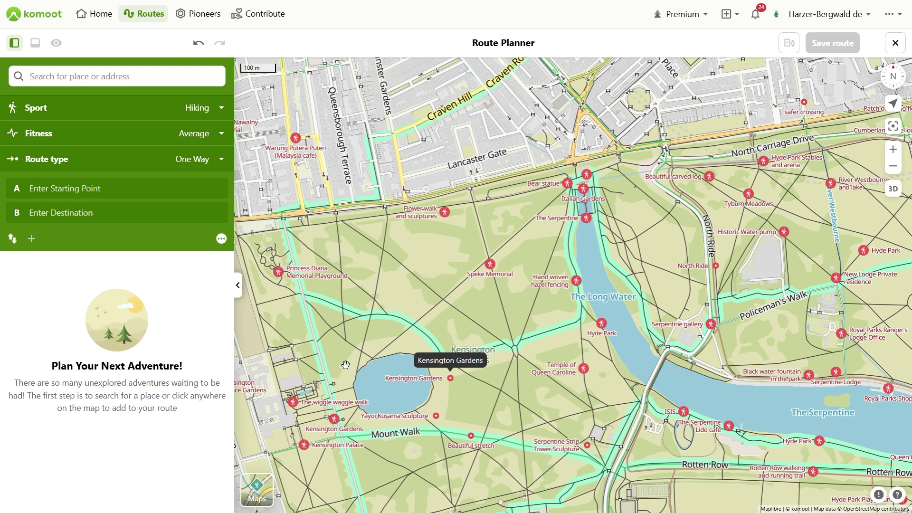
click(318, 344)
click(304, 444)
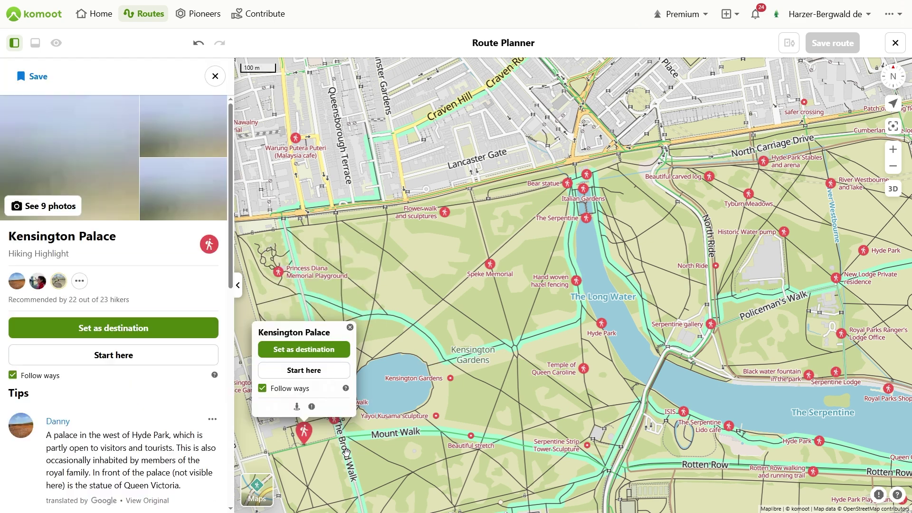
click(302, 292)
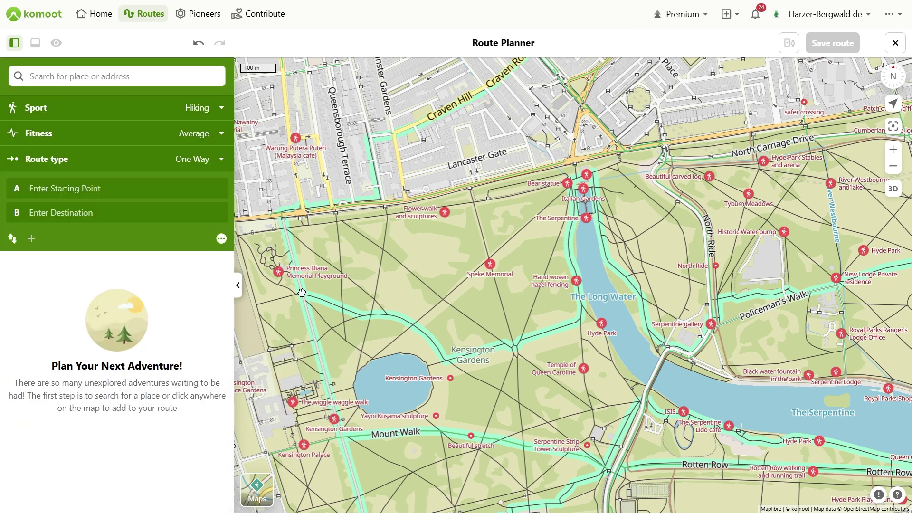
click(301, 292)
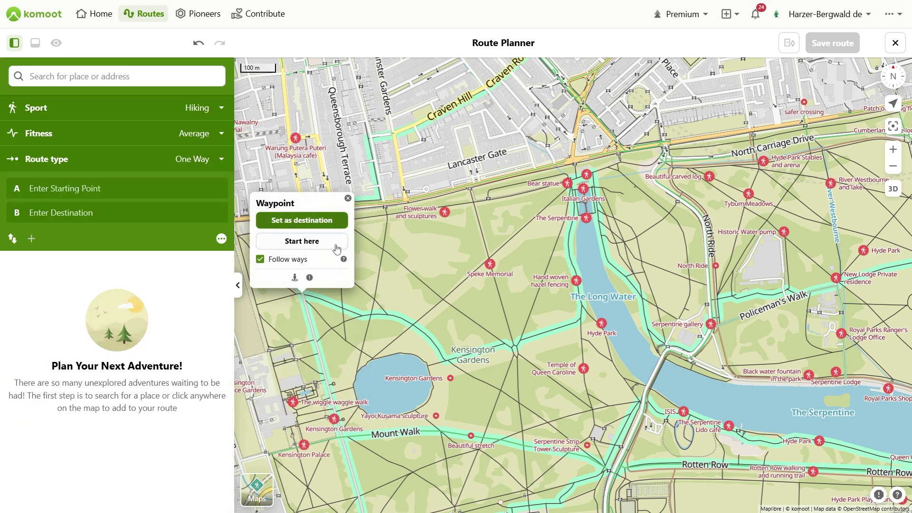
click(388, 318)
click(388, 317)
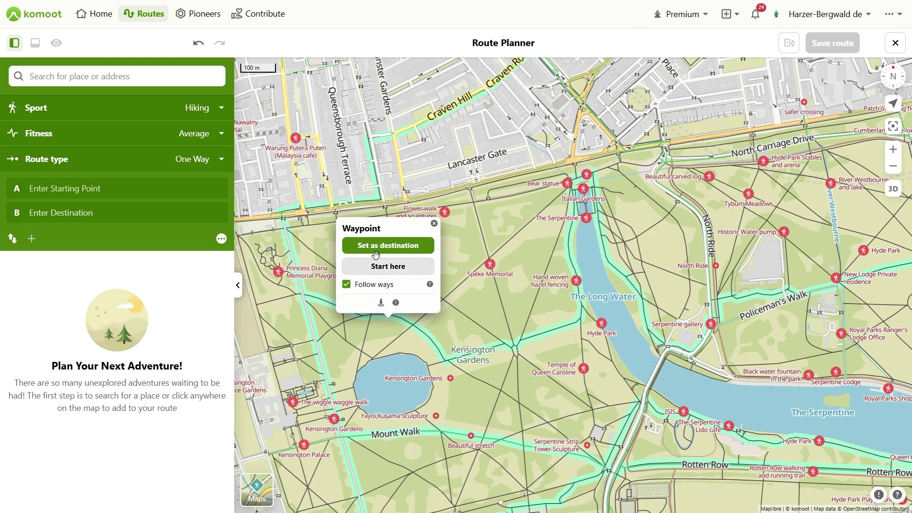
scroll(361, 288, up, 2)
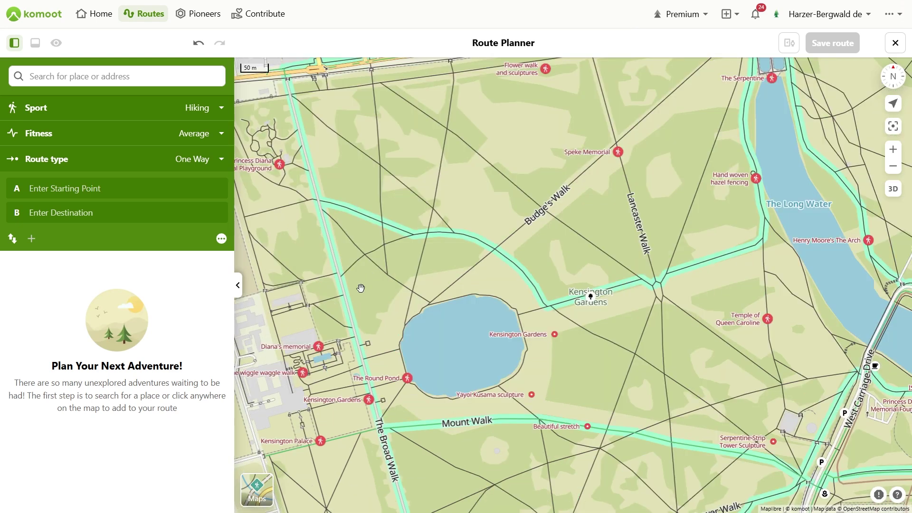
click(318, 347)
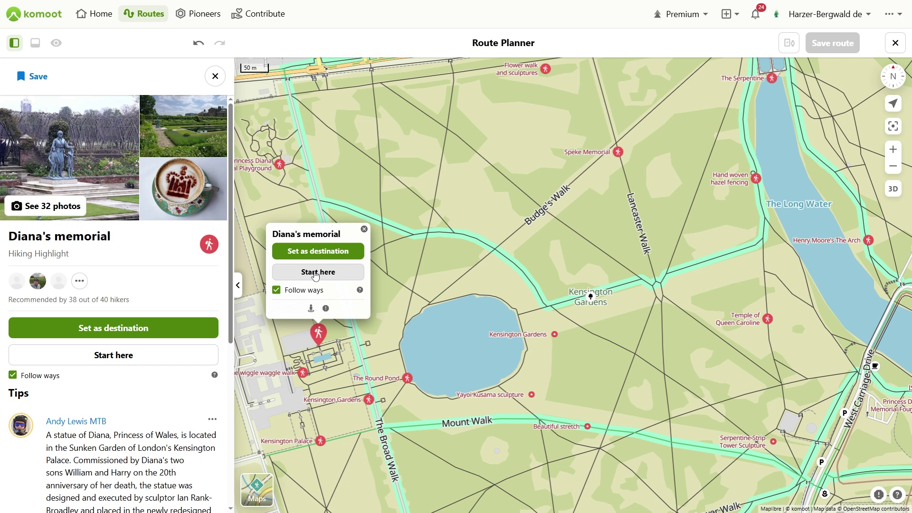
click(364, 229)
click(756, 178)
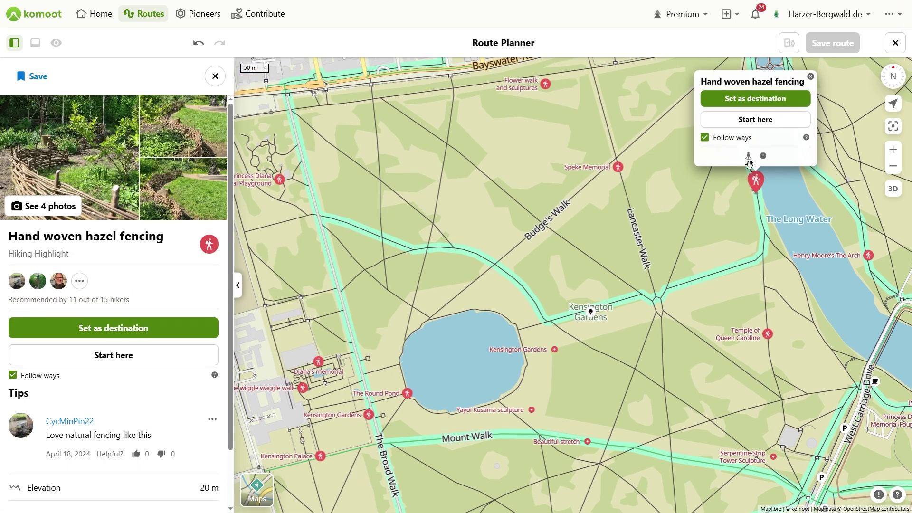
click(751, 127)
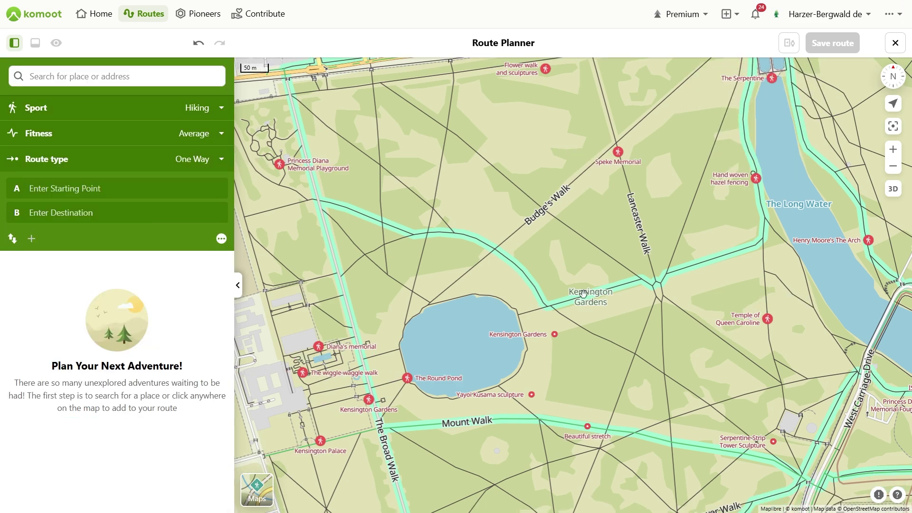
Show parks, benches and picnic areas, food and drink, camping and parking on the map.
click(185, 74)
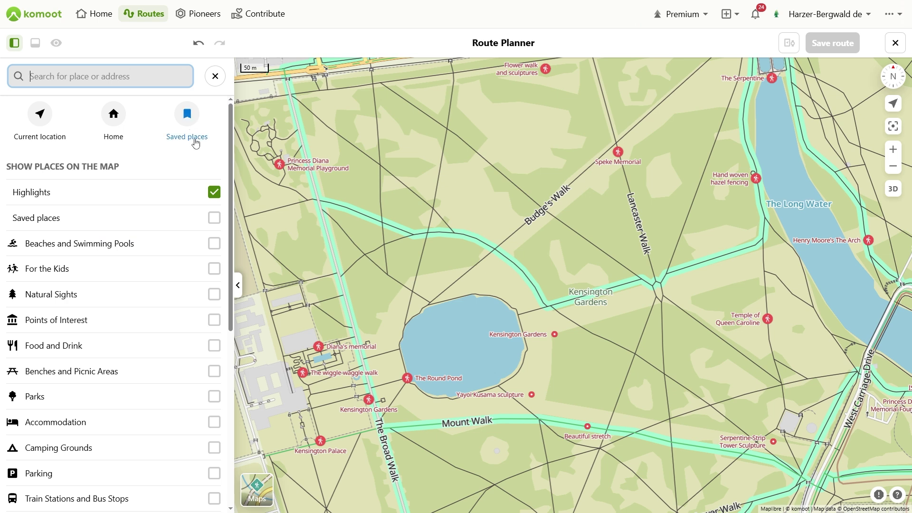
click(217, 398)
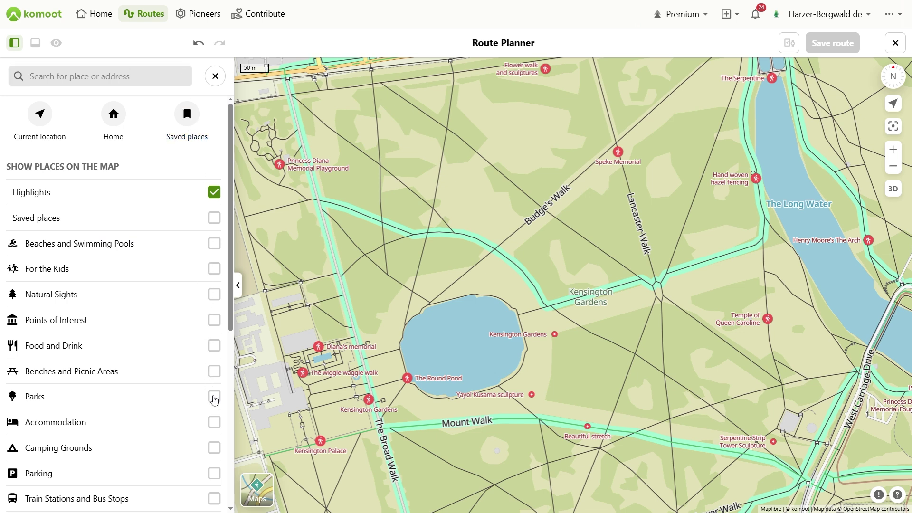
click(215, 372)
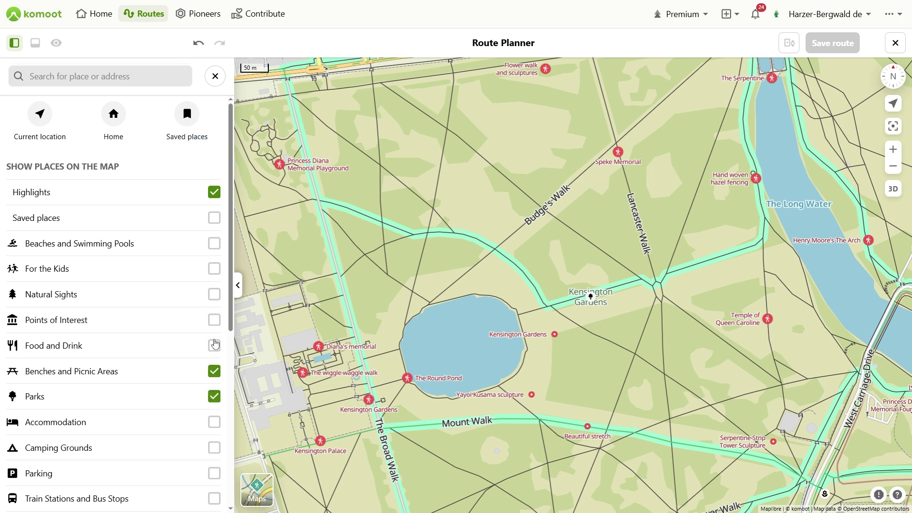
click(215, 347)
click(214, 448)
click(214, 476)
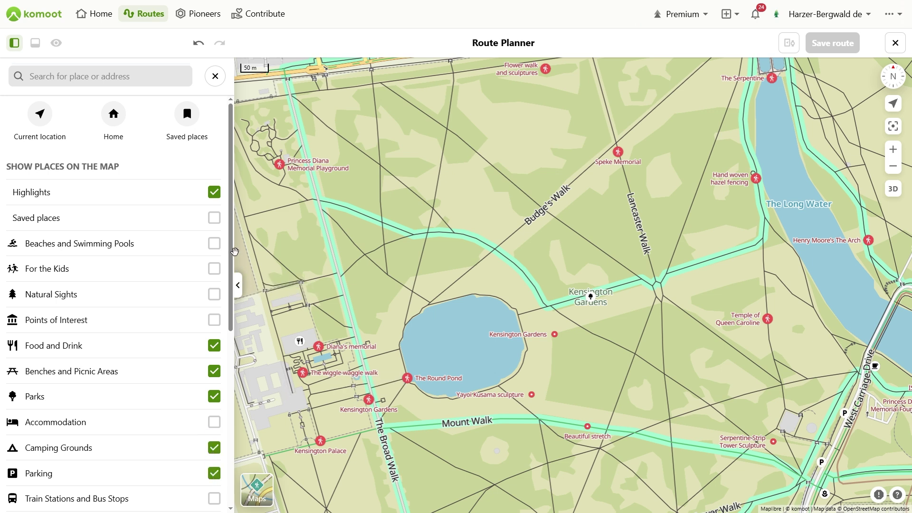
Toggle the highlight markers off and on, then preview and close Diana's memorial.
click(214, 193)
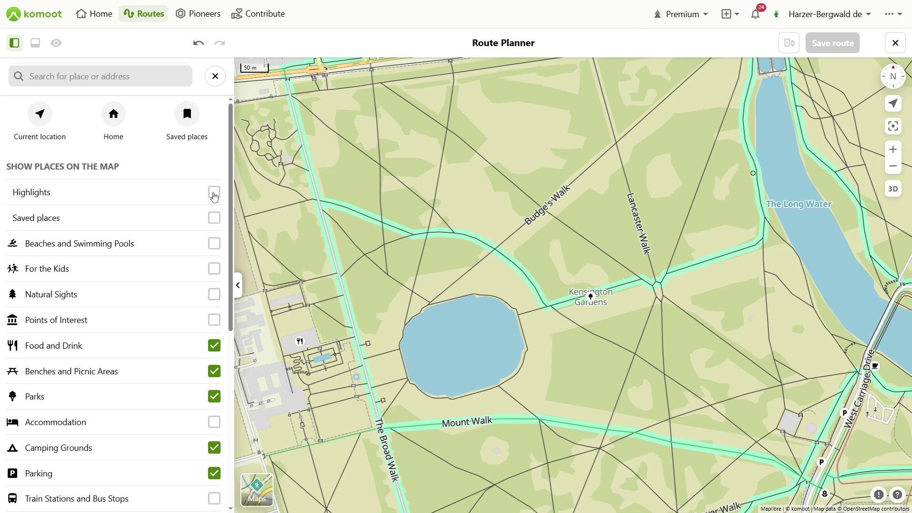
click(214, 193)
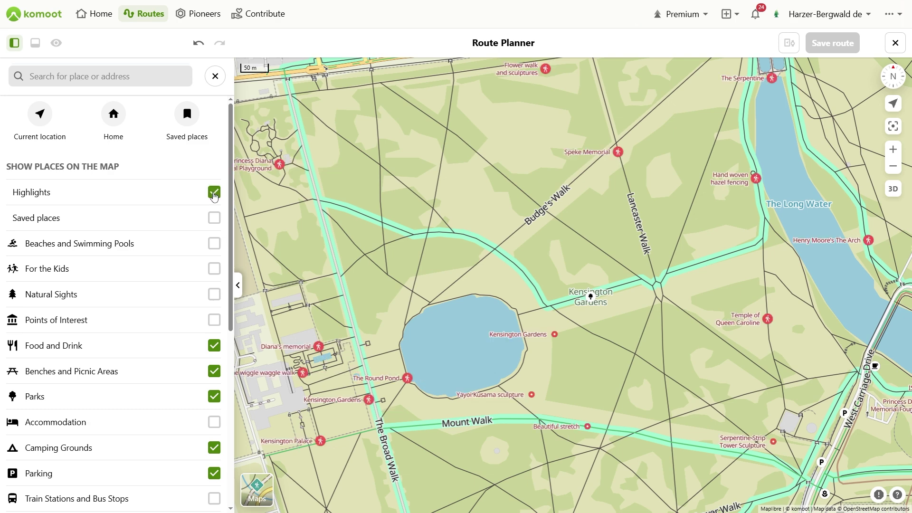
click(214, 76)
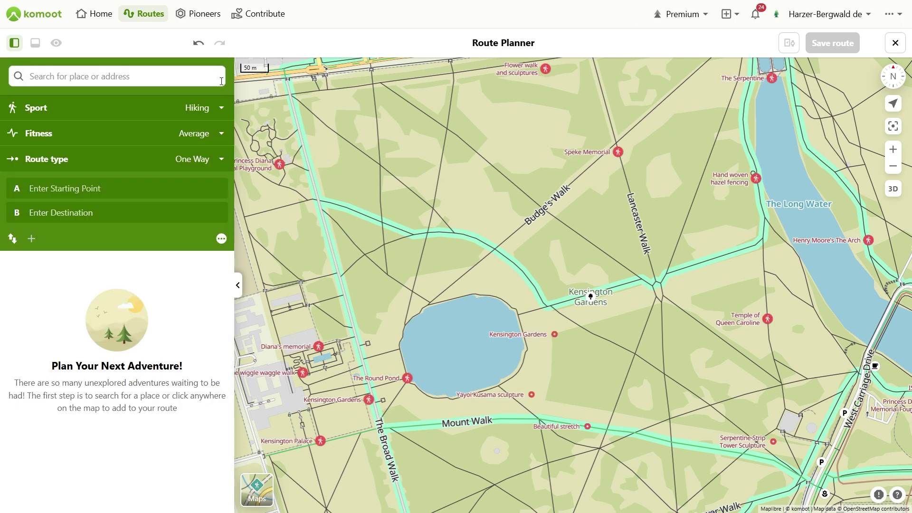
click(319, 346)
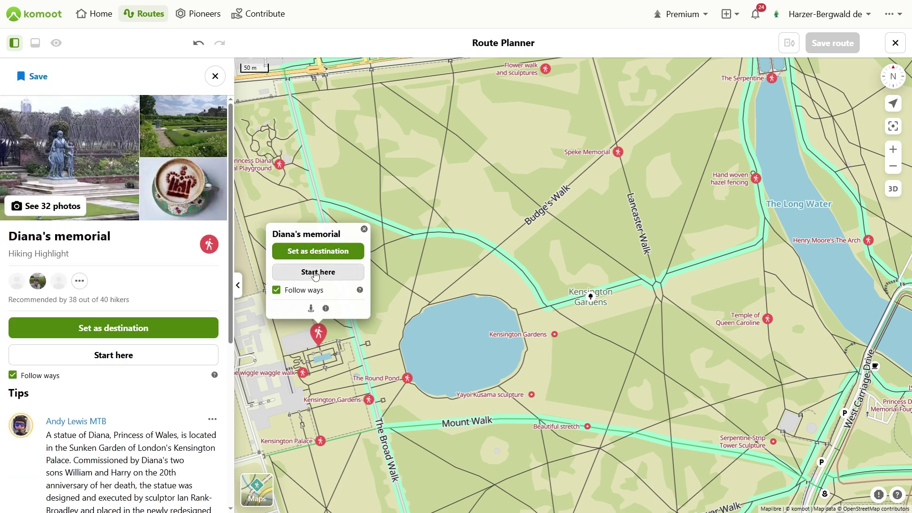
click(364, 229)
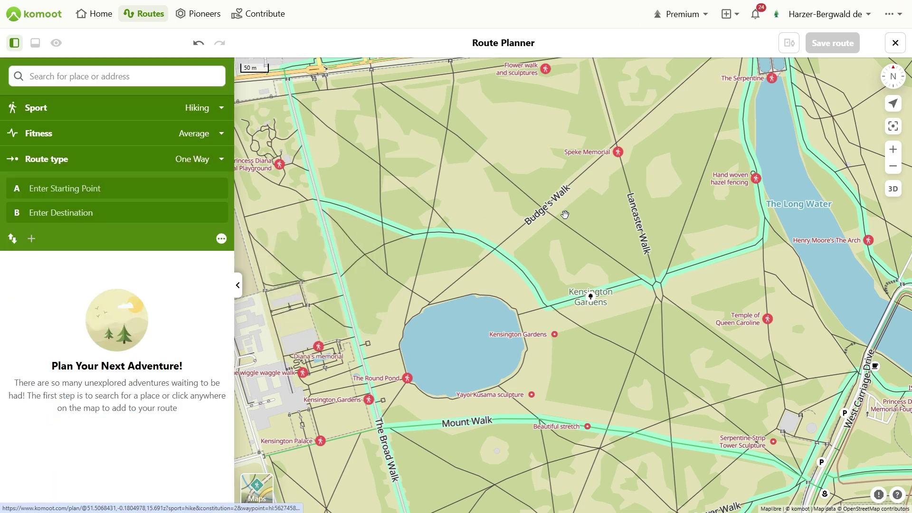
Search 'royal gard' and go to Royal Garden Hotel, London, then close its preview.
click(198, 43)
click(133, 77)
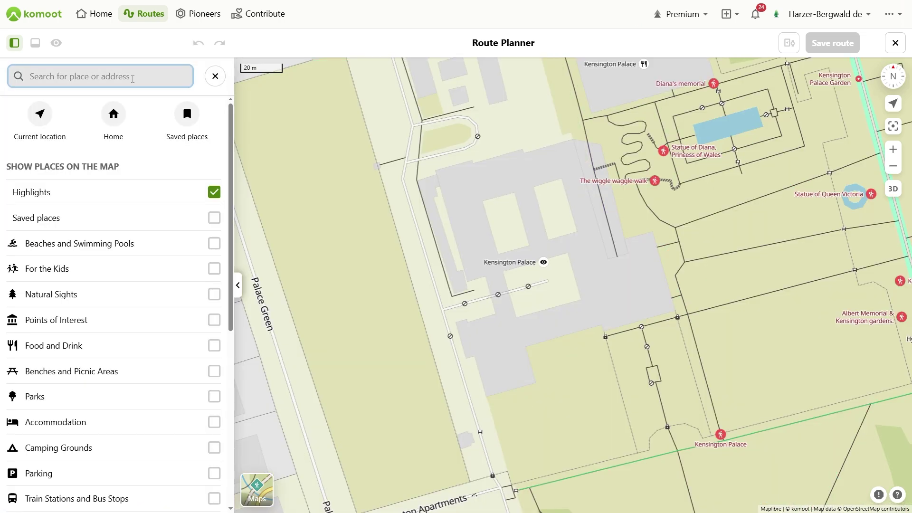
text(roya)
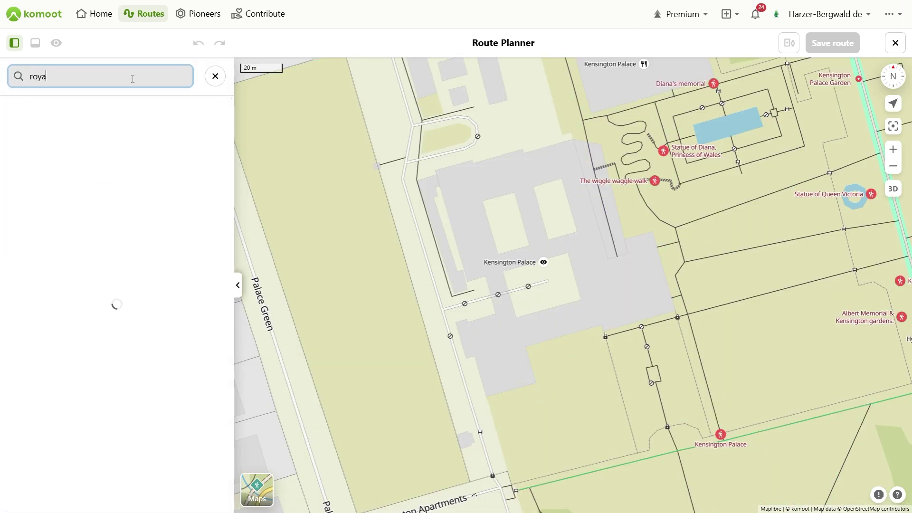
text(l garden hotel)
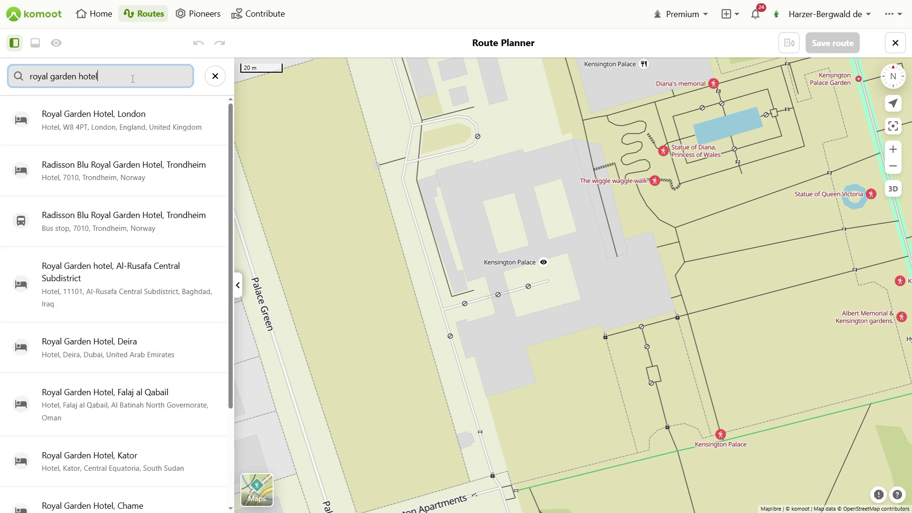
click(73, 124)
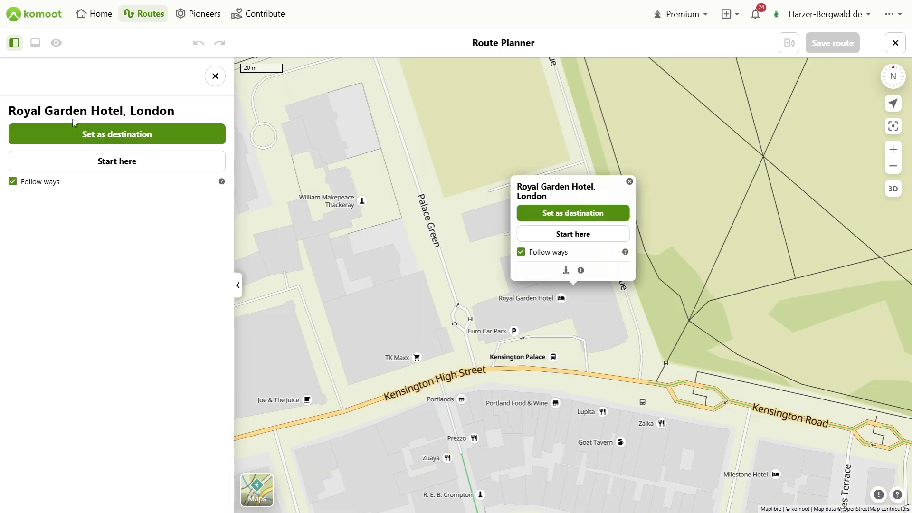
click(630, 182)
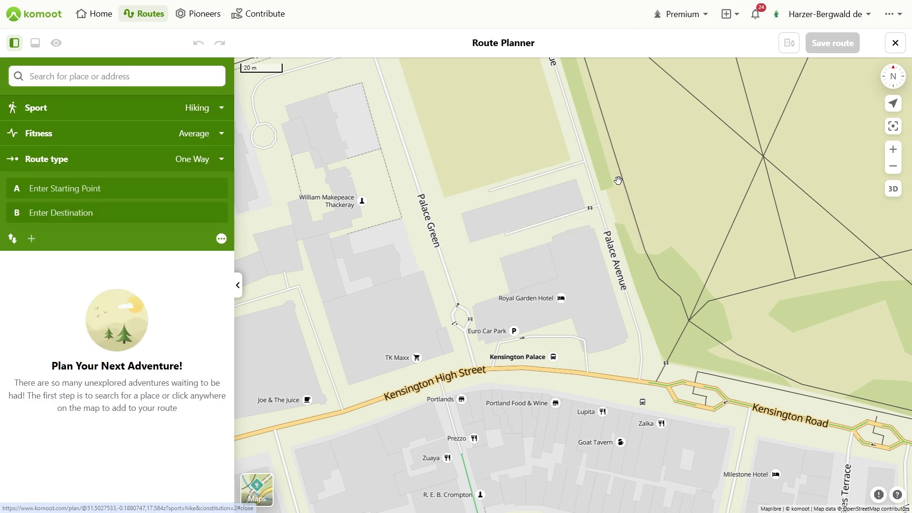
Copy the hotel's address from Google Maps and search it in komoot, choosing 24 Kensington High Street.
key(alt+Tab)
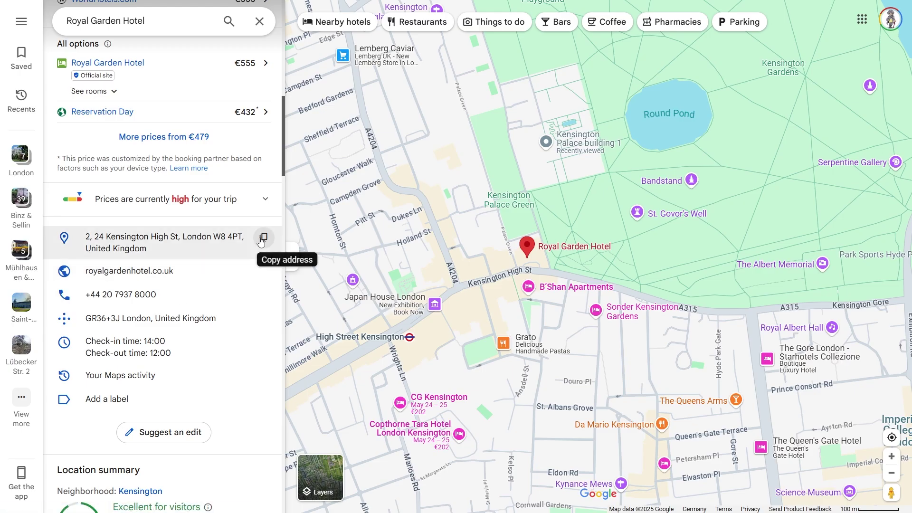
click(262, 239)
key(alt+Tab)
click(126, 81)
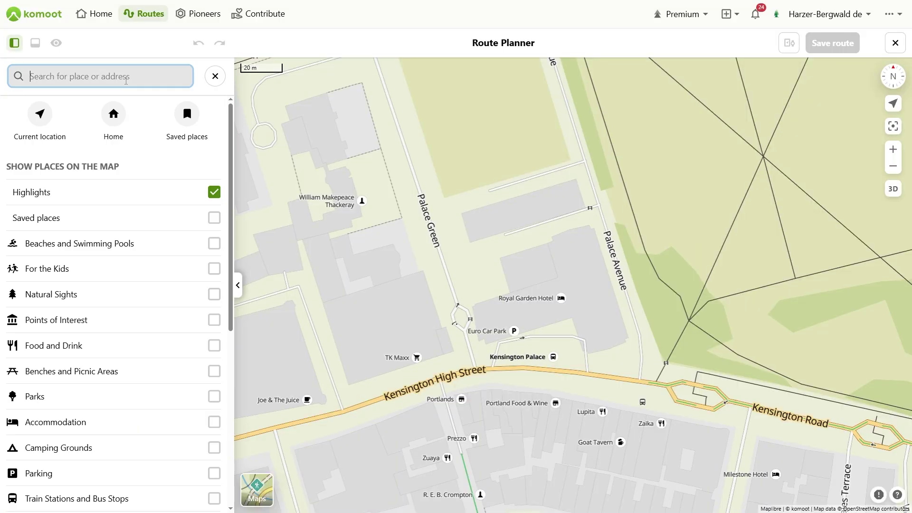
key(ctrl+v)
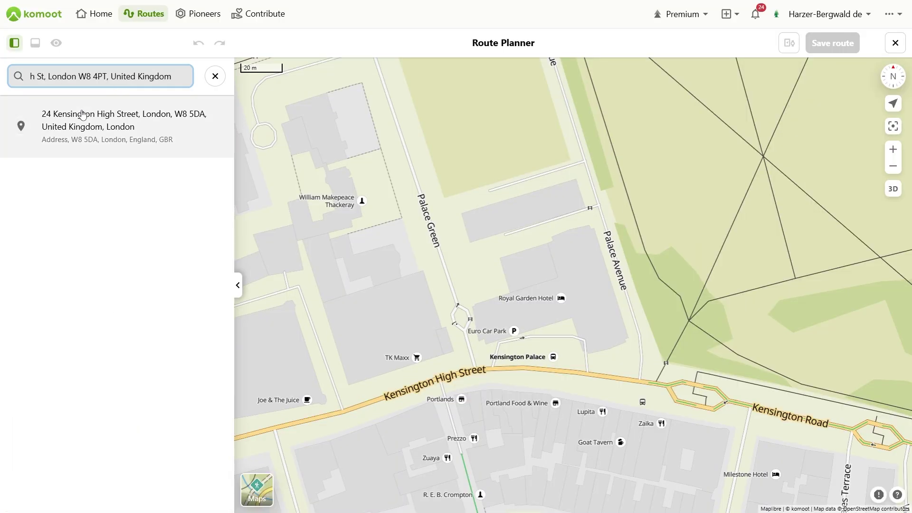
click(82, 117)
Look up the coordinates in Google Maps and copy 51°30'09.9"N 0°11'18.2"W.
key(alt+Tab)
key(ctrl+v)
key(Return)
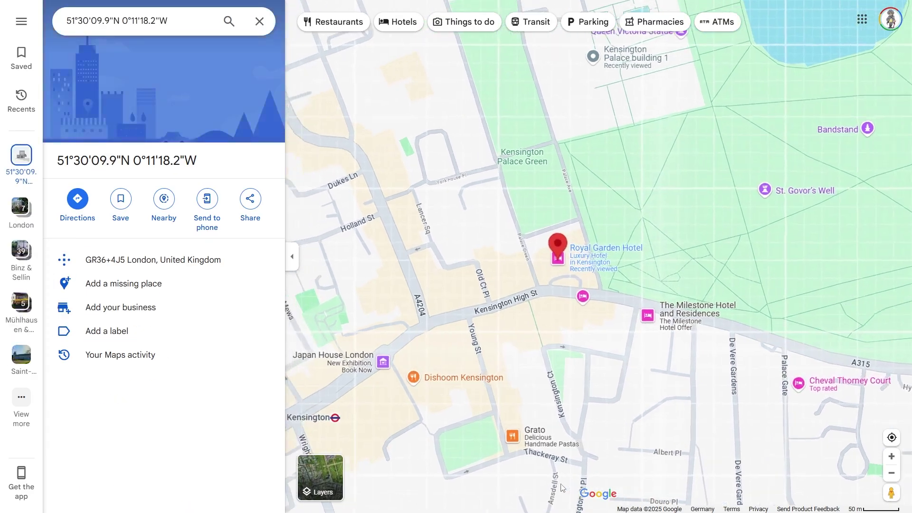
drag(197, 162, 52, 161)
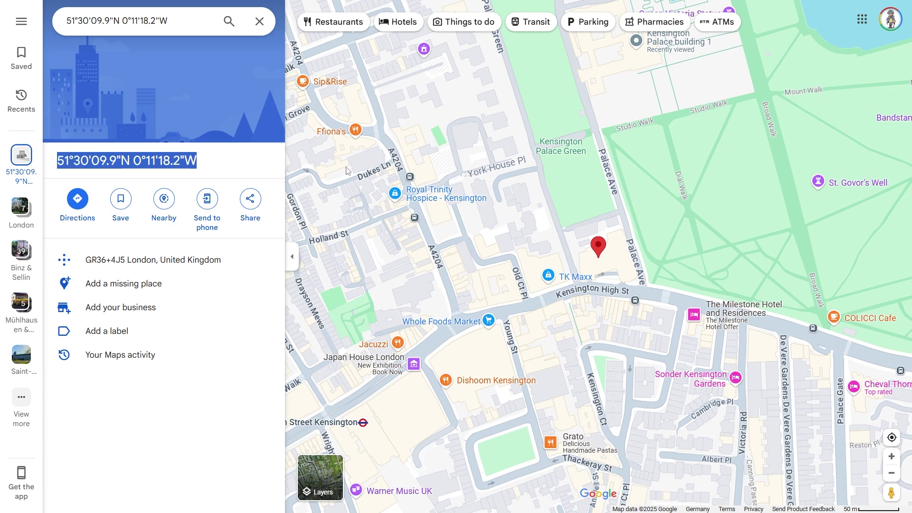
key(alt+Tab)
Paste the hotel coordinates into komoot's search and go to the coordinate location.
click(174, 82)
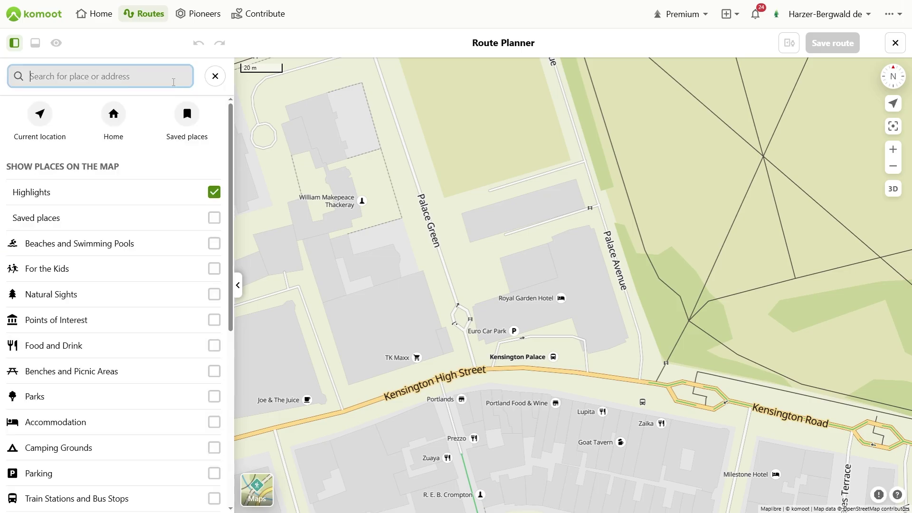
key(ctrl+v)
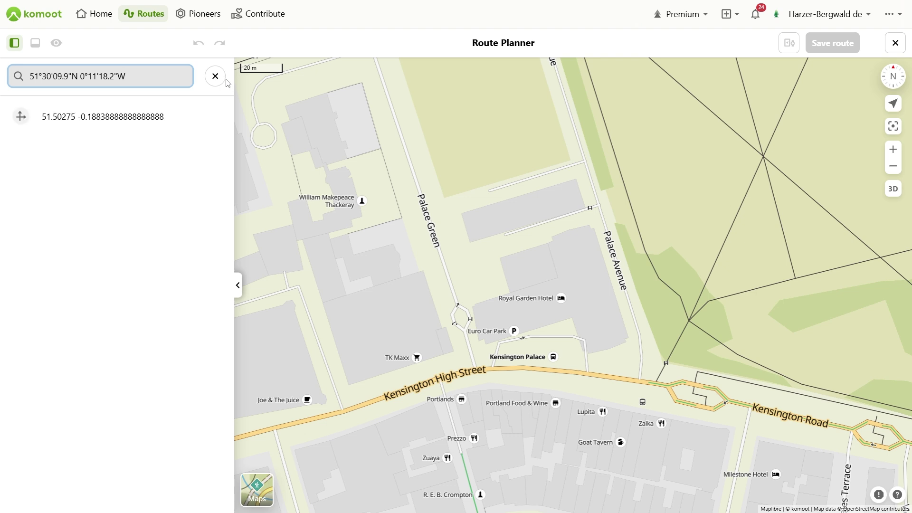
click(82, 119)
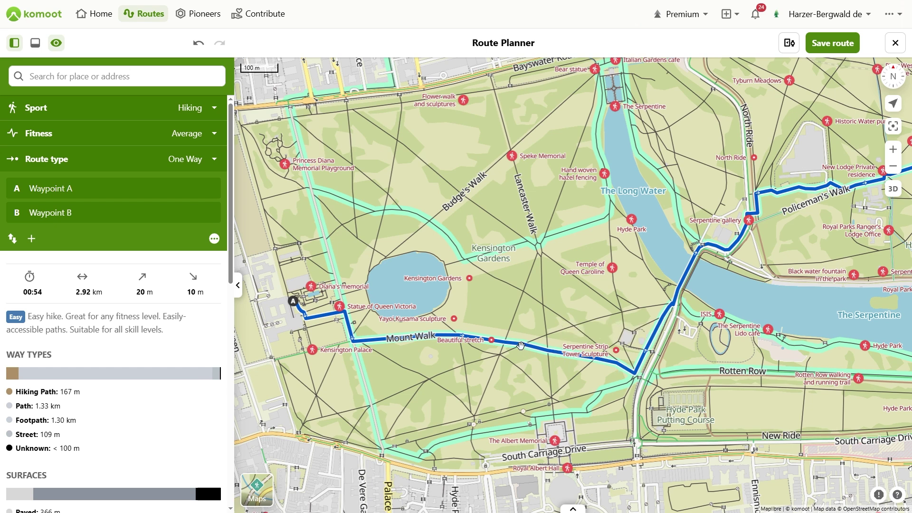
Drag the route north toward Budge's Walk and reroute the eastern stretch through another point.
drag(520, 346, 473, 209)
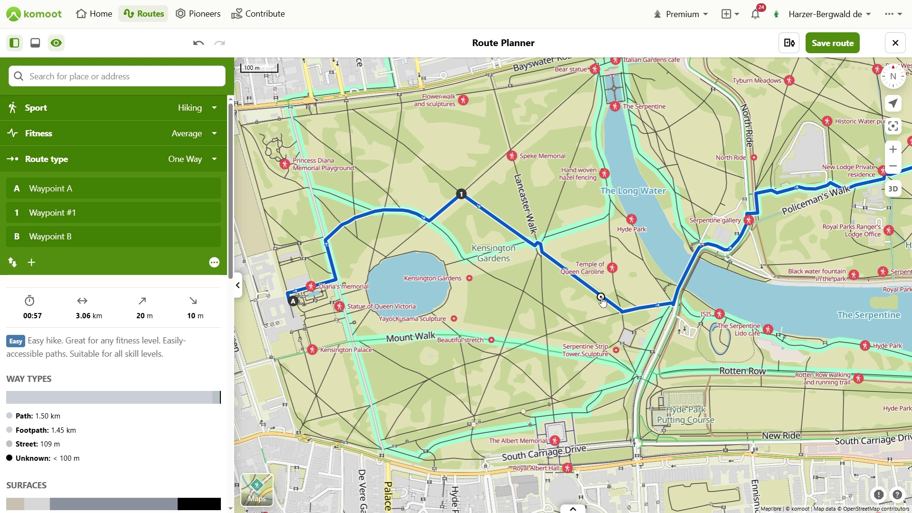
drag(601, 298, 634, 231)
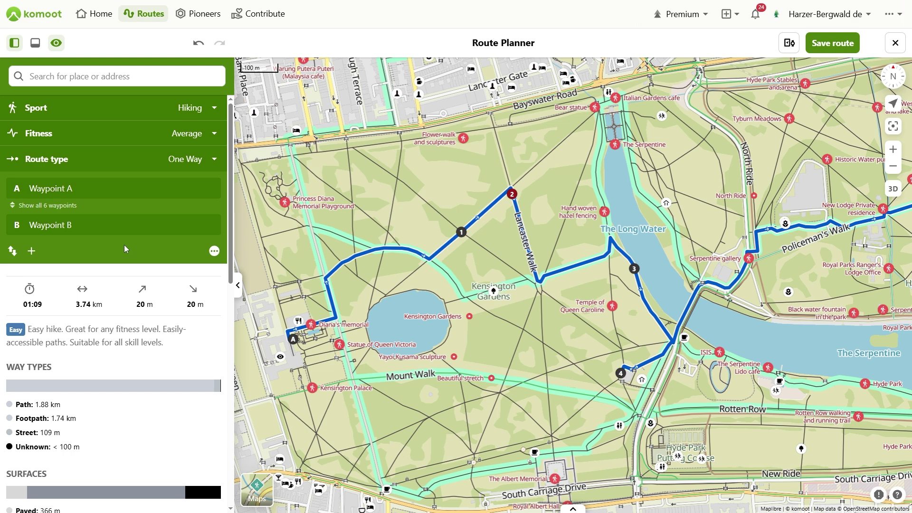
click(12, 208)
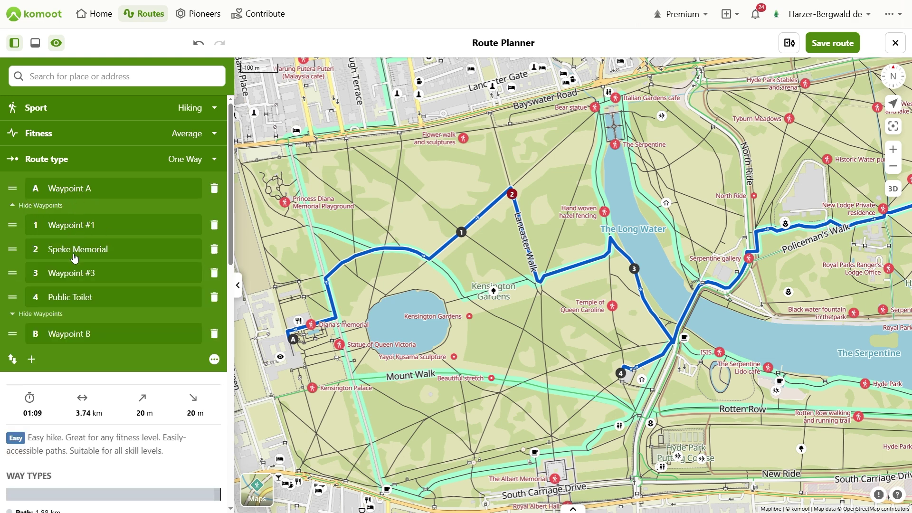
click(22, 207)
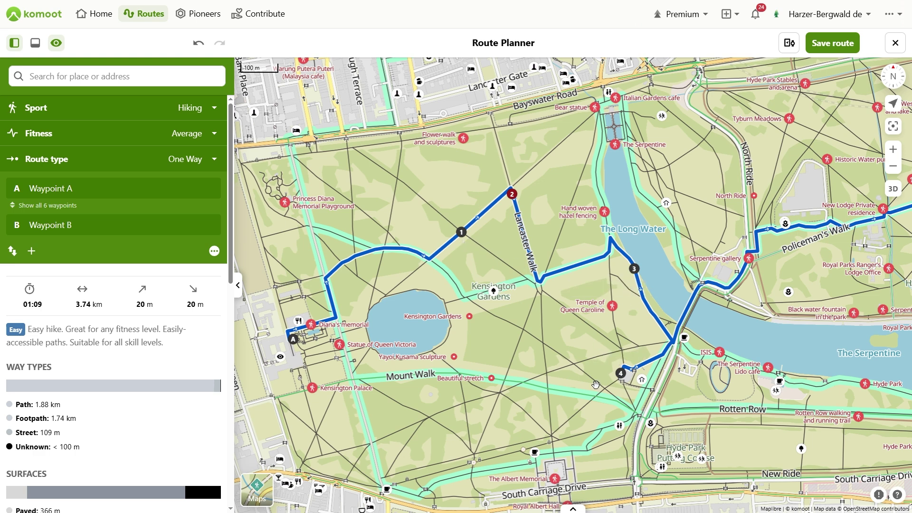
Remove waypoint 3 and the Public Toilet waypoint, shortening the hike to 3.07 km.
click(633, 270)
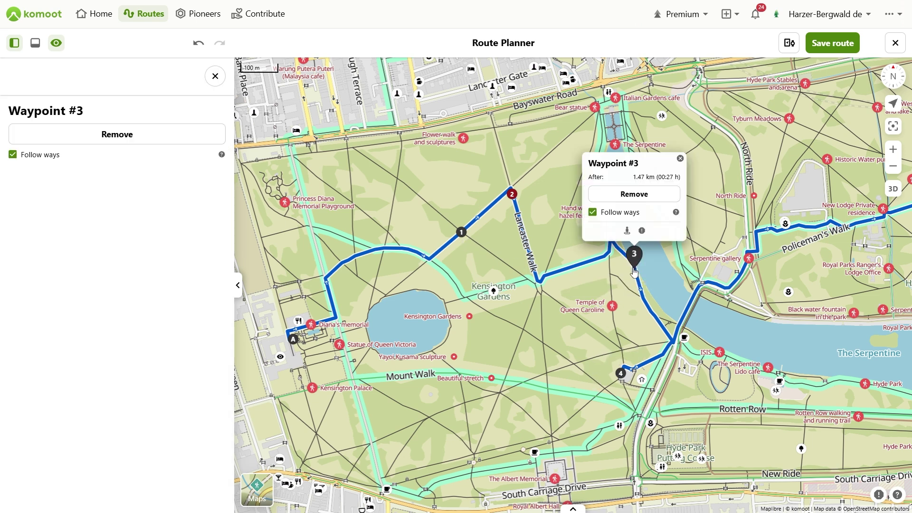
click(631, 193)
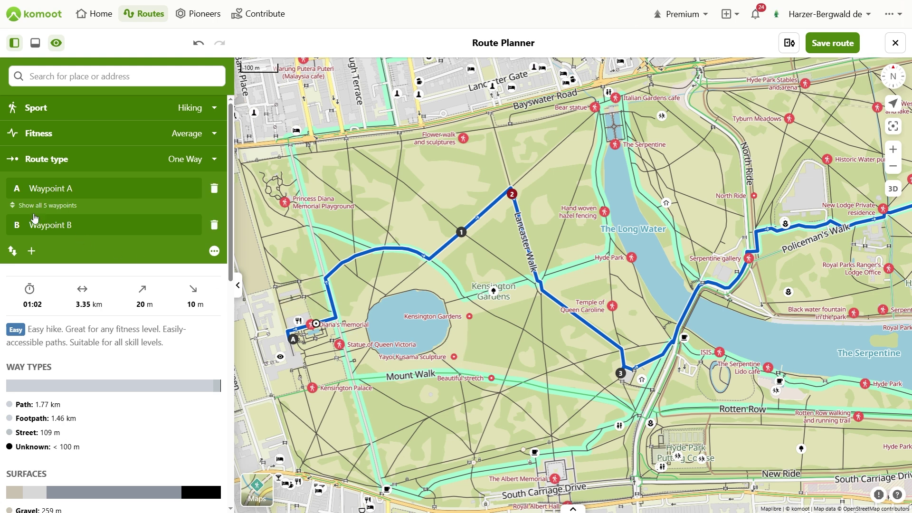
click(15, 209)
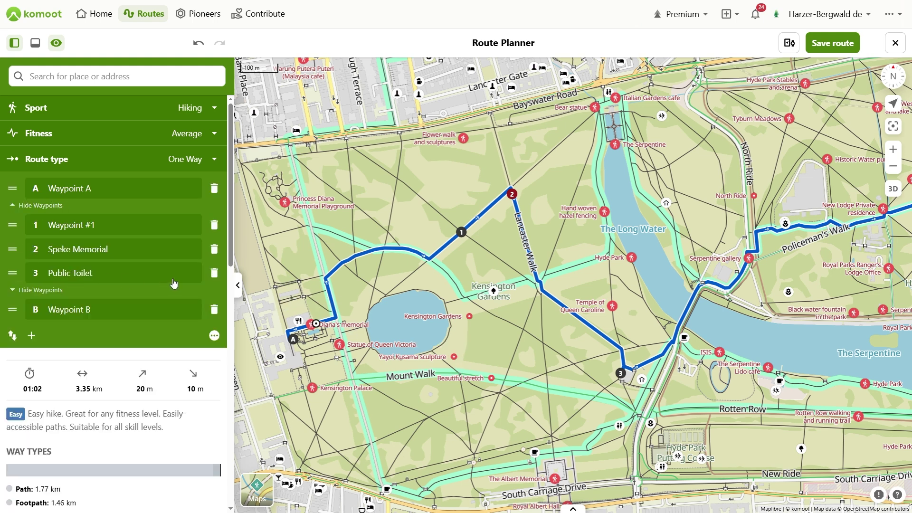
click(214, 275)
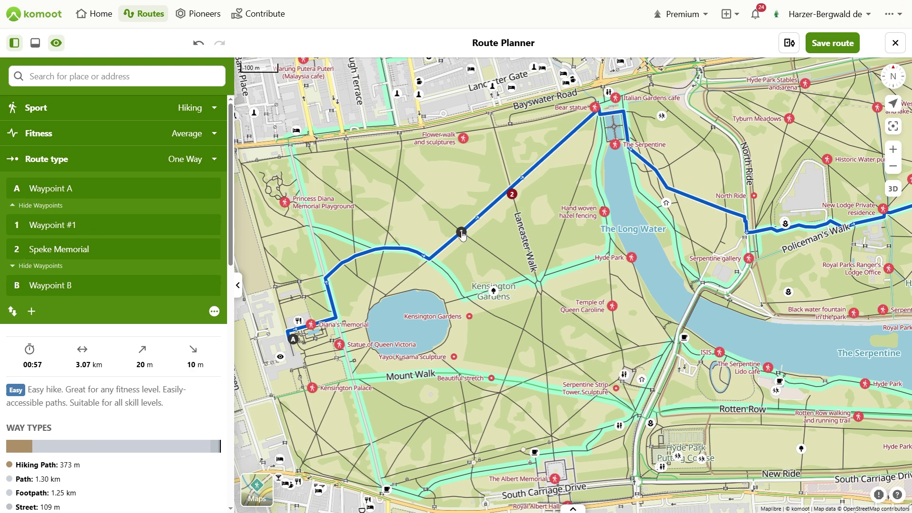
Move waypoint 1 toward The Serpentine, then undo back to the six-waypoint route.
mouse_move(462, 233)
mouse_down()
mouse_move(499, 273)
mouse_move(546, 390)
mouse_move(596, 359)
mouse_move(600, 333)
mouse_up()
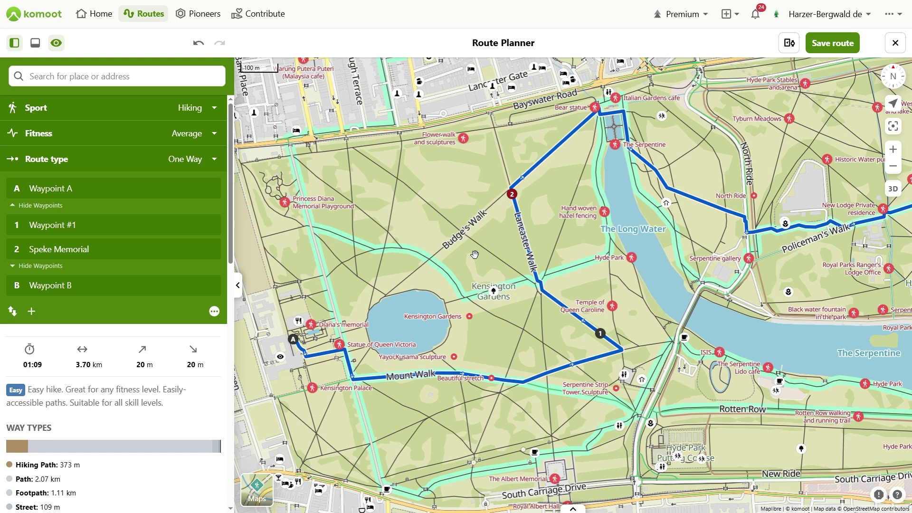
key(ctrl+z)
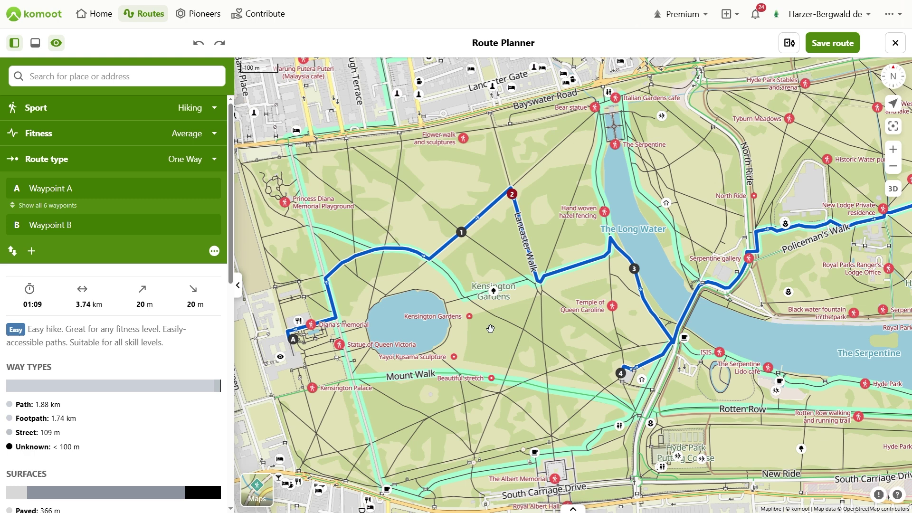
click(29, 206)
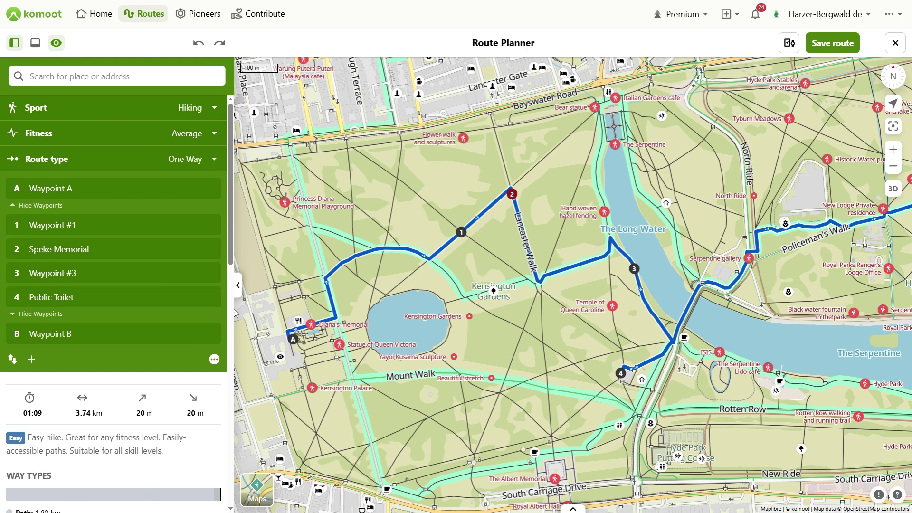
mouse_move(154, 281)
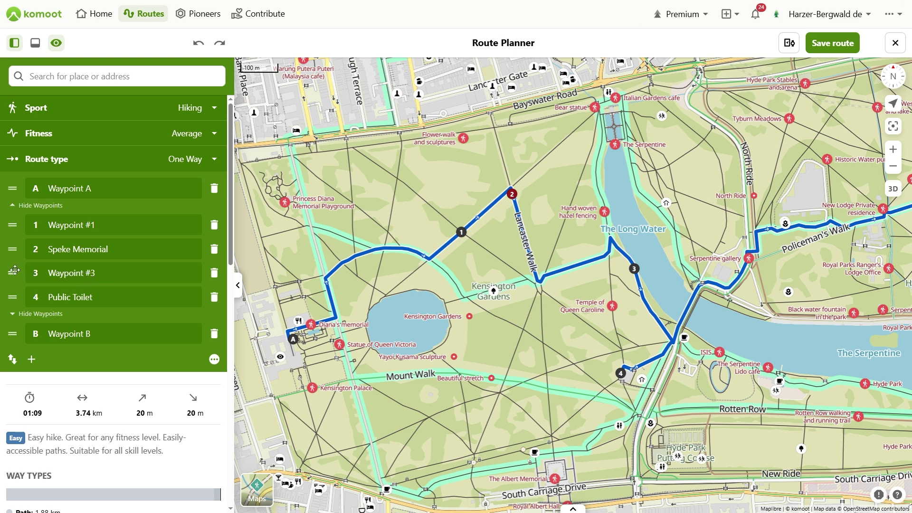
drag(15, 269, 13, 295)
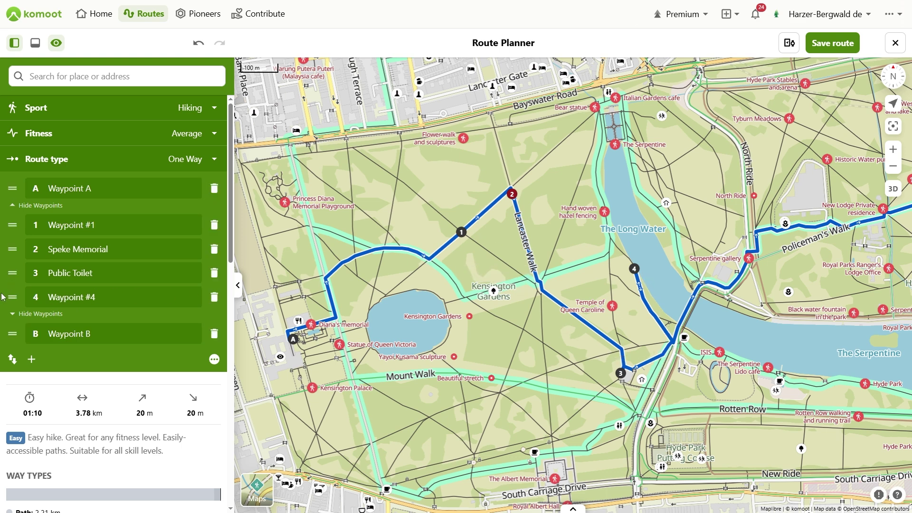
drag(14, 295, 18, 272)
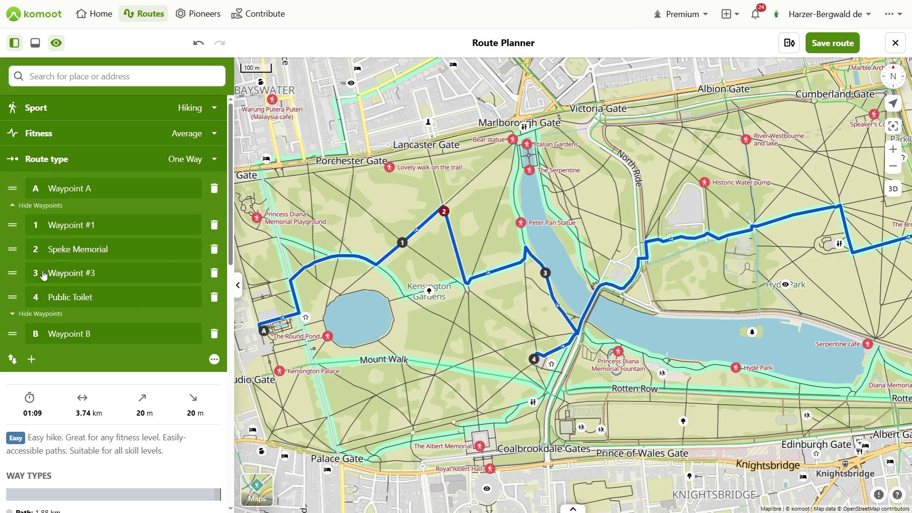
drag(12, 297, 11, 189)
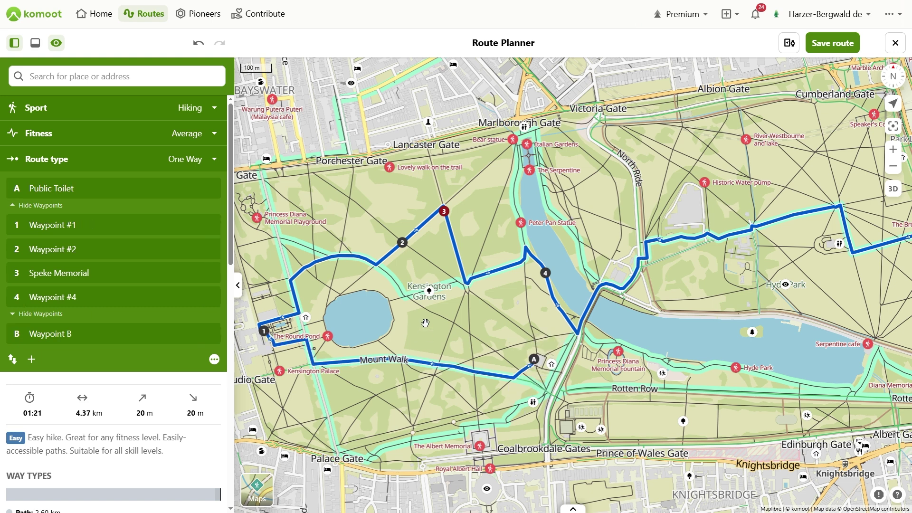
click(198, 44)
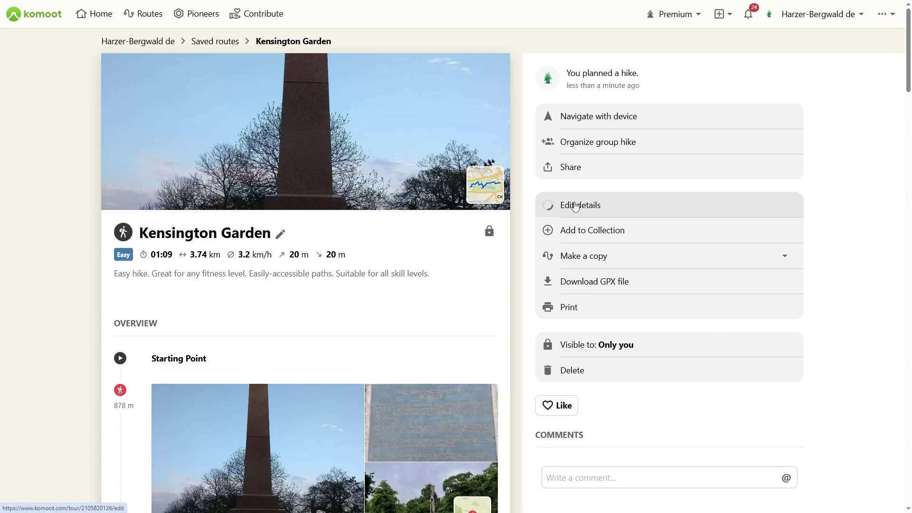
Move waypoint 1 of the saved Kensington Garden walk onto Budge's Walk and save the route.
click(573, 202)
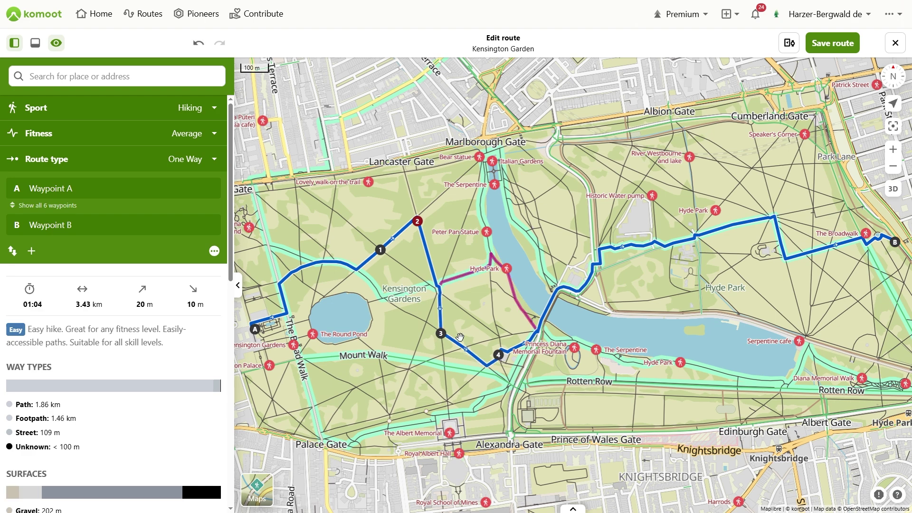
drag(380, 249, 336, 213)
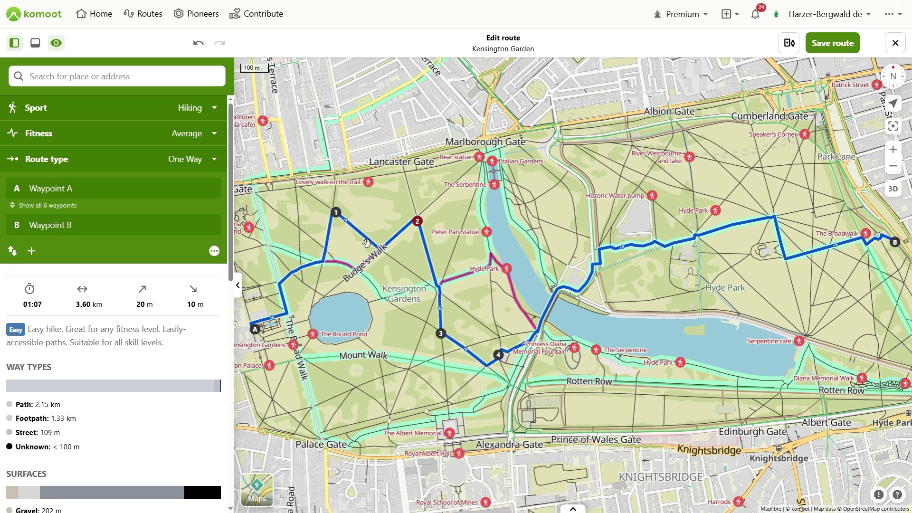
click(832, 43)
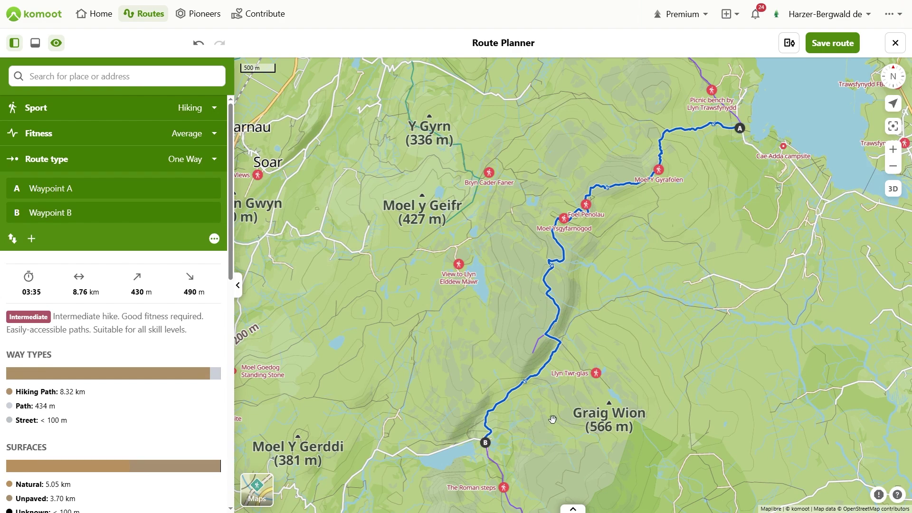
Include the Graig ddrwg summit and Llyn Twr-glas highlights as stops on the Welsh hike.
scroll(516, 343, up, 5)
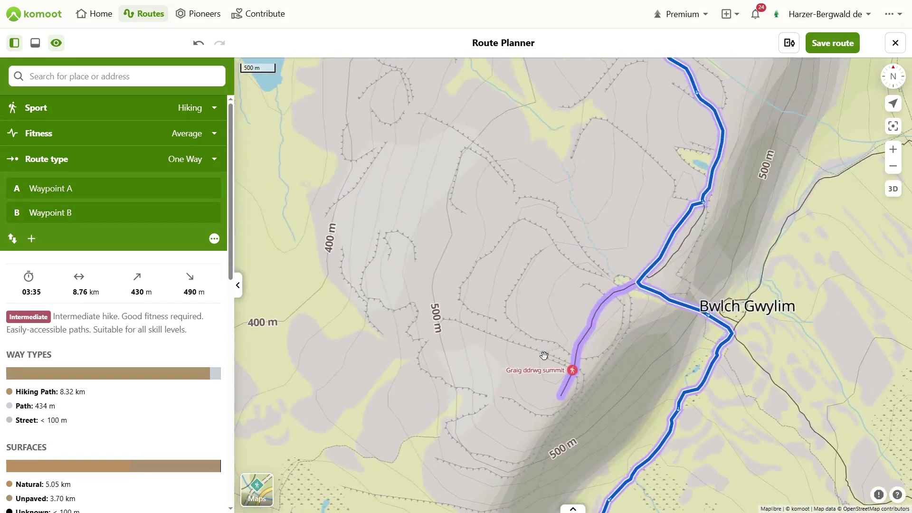
click(539, 304)
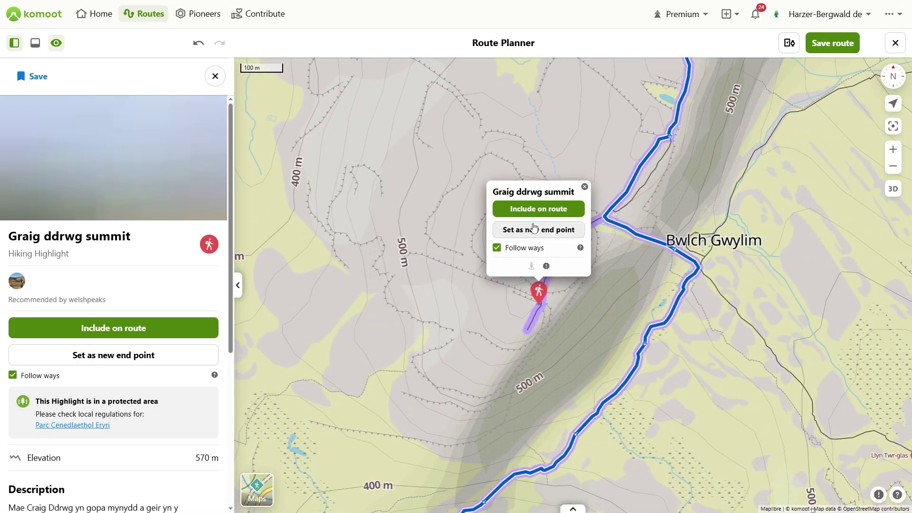
click(531, 213)
drag(560, 281, 451, 198)
click(605, 230)
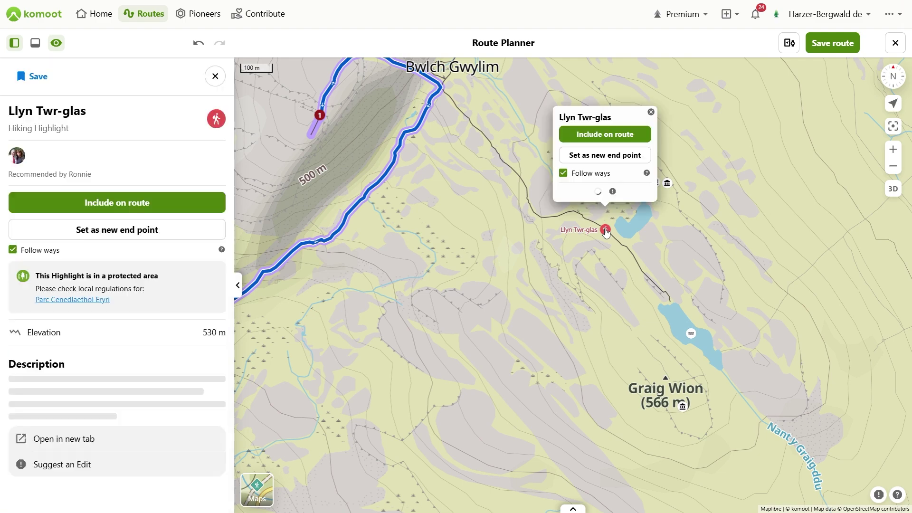
click(605, 134)
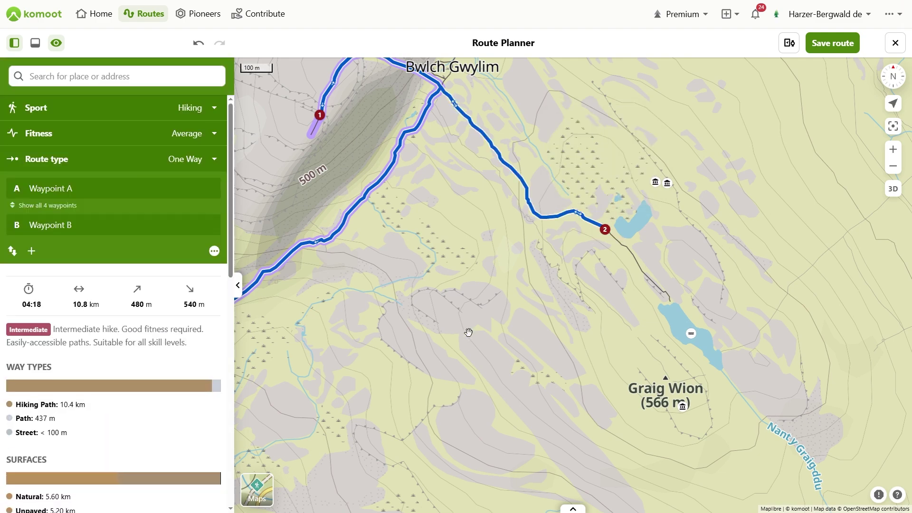
Zoom out and centre the whole route from A to B to check the new stops.
scroll(475, 336, down, 3)
drag(475, 336, 629, 143)
drag(590, 221, 543, 443)
scroll(543, 443, down, 3)
drag(621, 246, 584, 271)
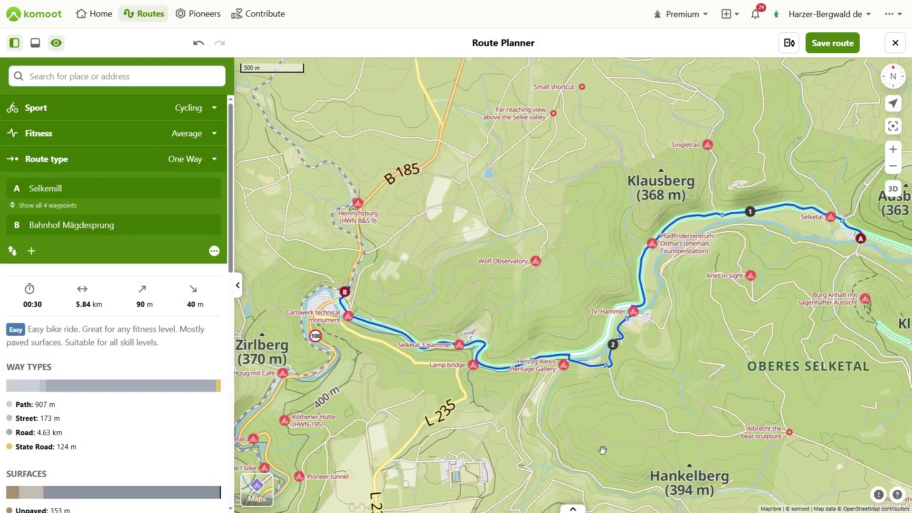
Locate an asphalt section of the Selke ride and reroute it via Trail an der Selke.
scroll(108, 301, down, 5)
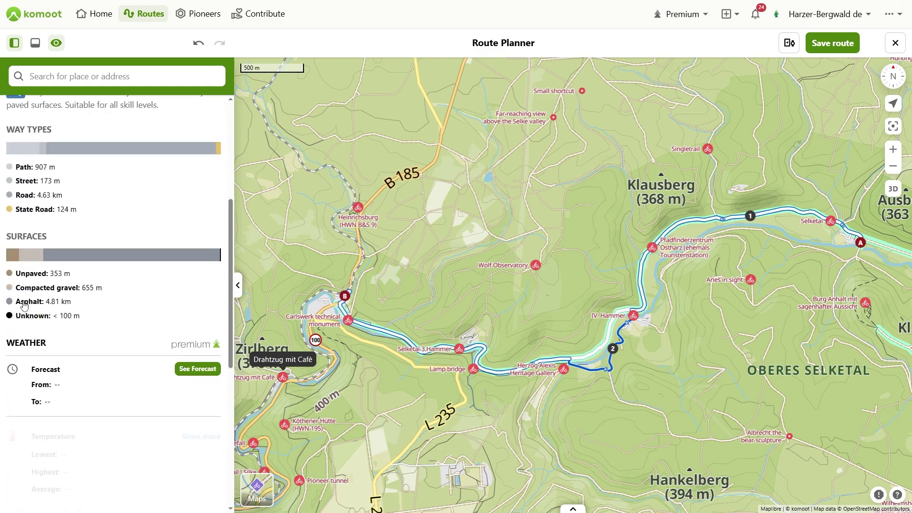
click(24, 305)
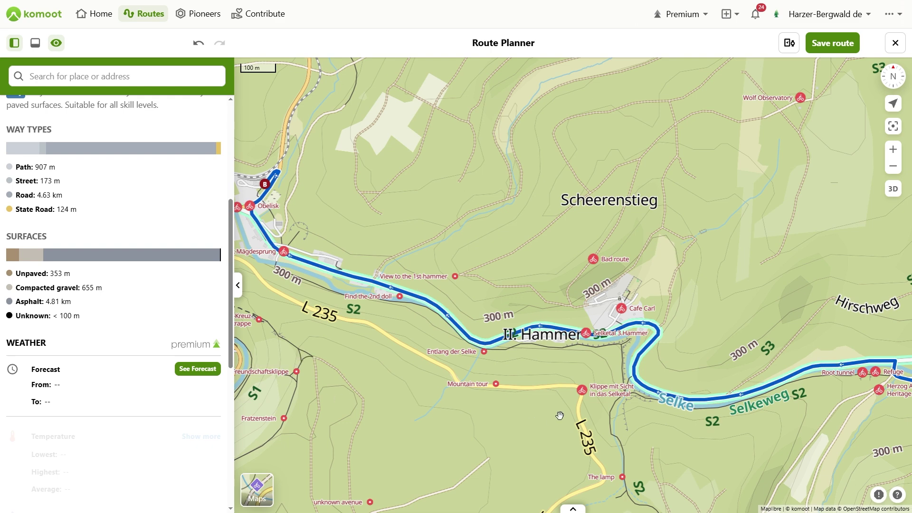
scroll(556, 394, up, 3)
drag(610, 319, 584, 346)
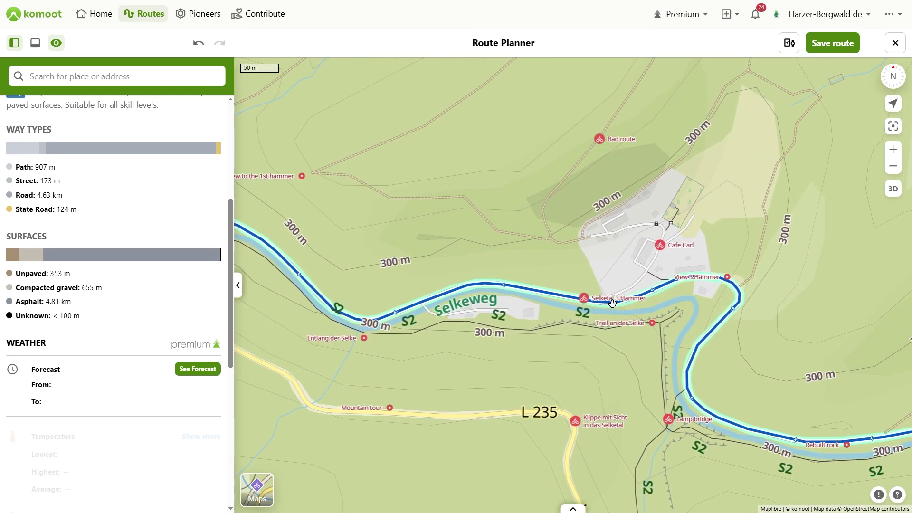
click(614, 328)
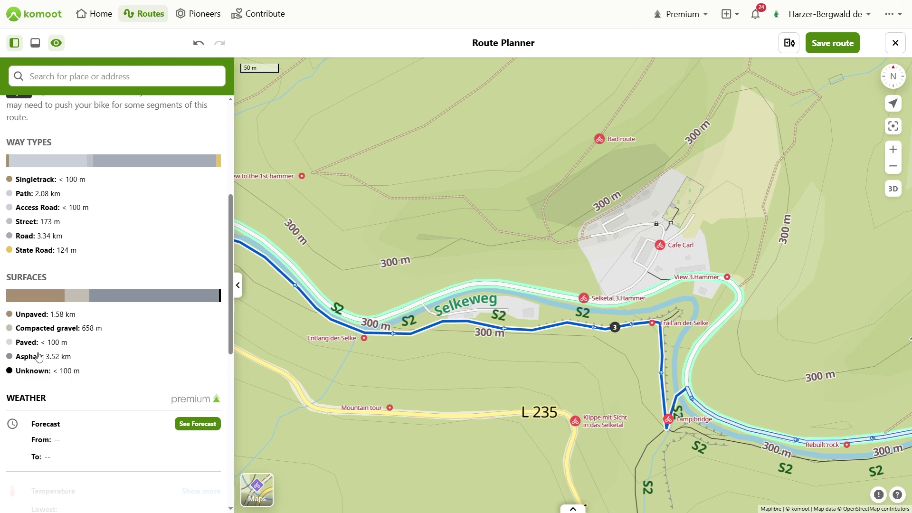
Drag waypoint 1 off the K1363 down to the river, cutting asphalt to 1.11 km.
click(30, 359)
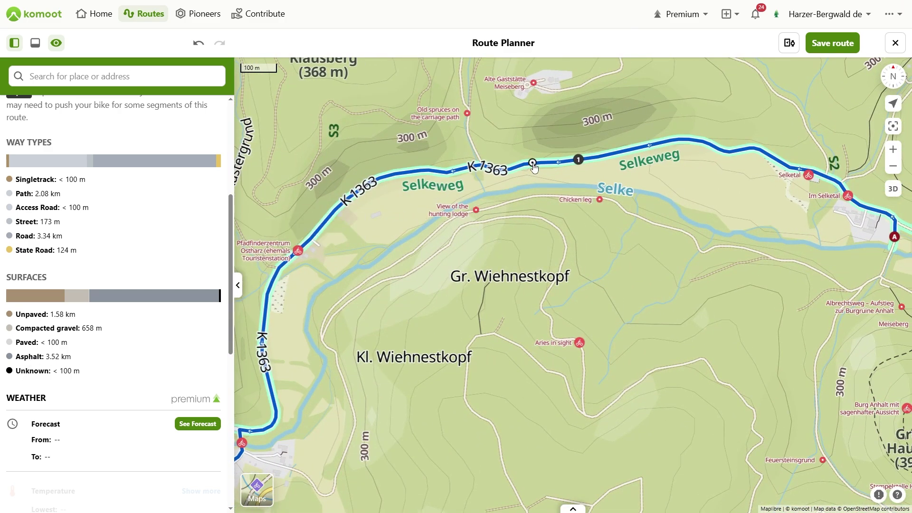
drag(578, 159, 517, 199)
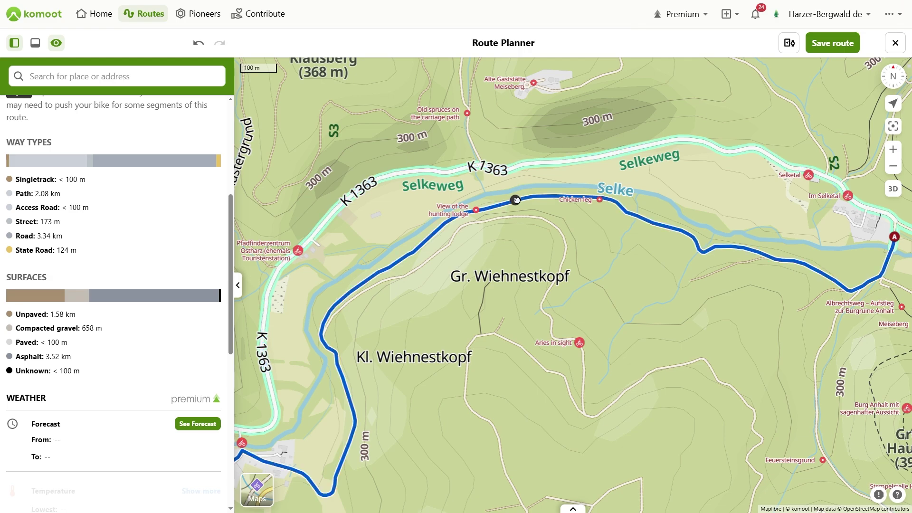
click(30, 358)
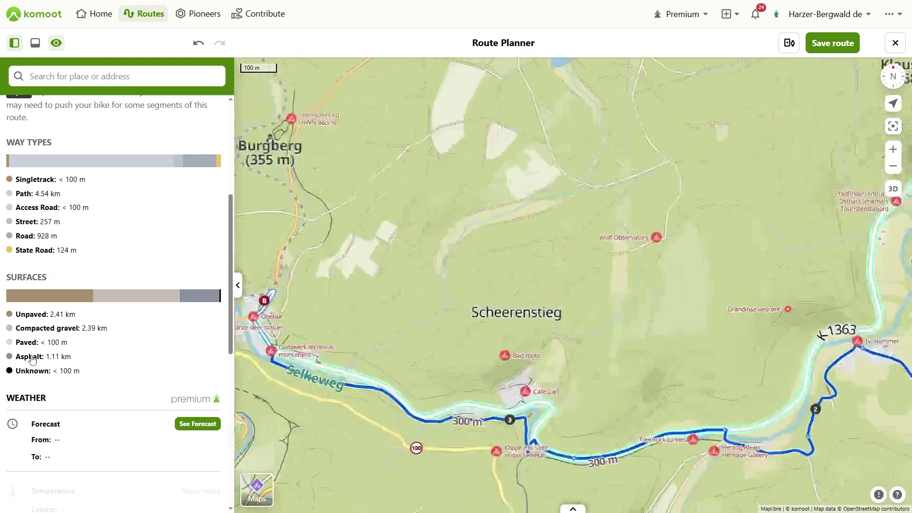
click(430, 393)
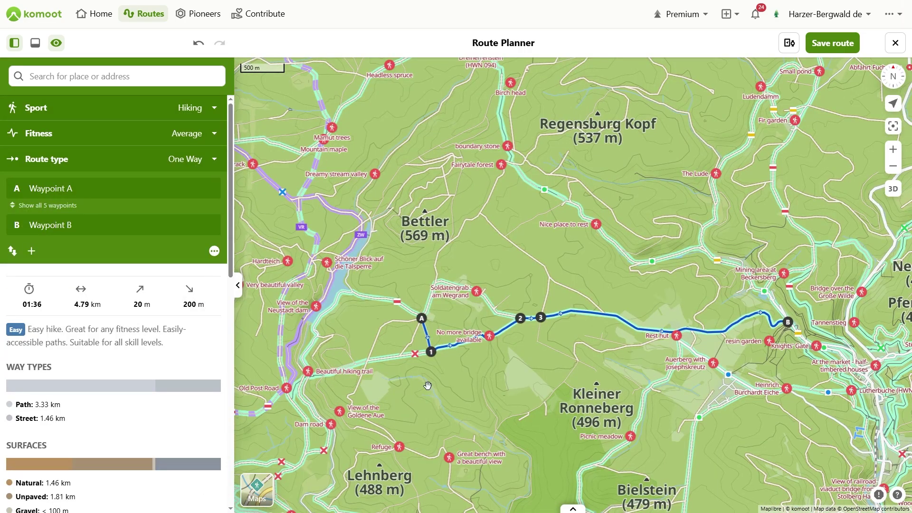
Slide waypoint 1 along Harzklub Weg 34H past the path junction, trimming the hike to 4.78 km.
scroll(413, 375, up, 5)
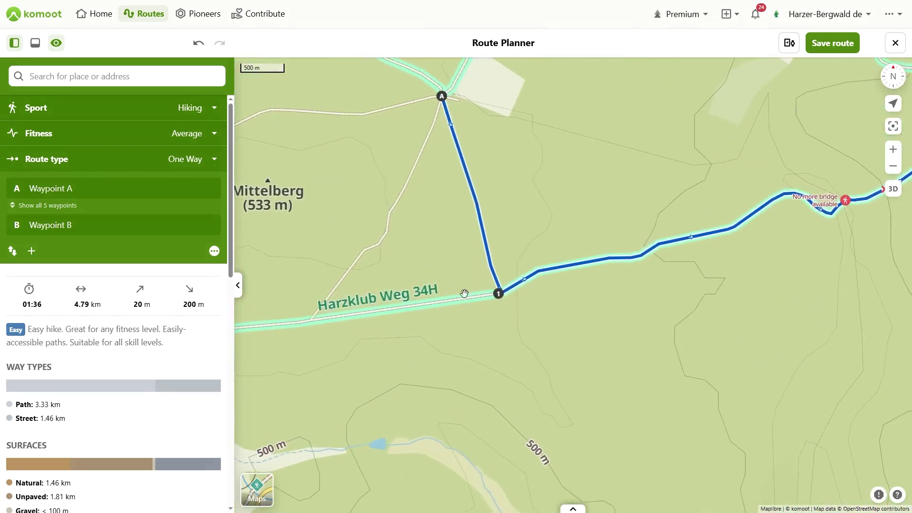
scroll(464, 293, up, 3)
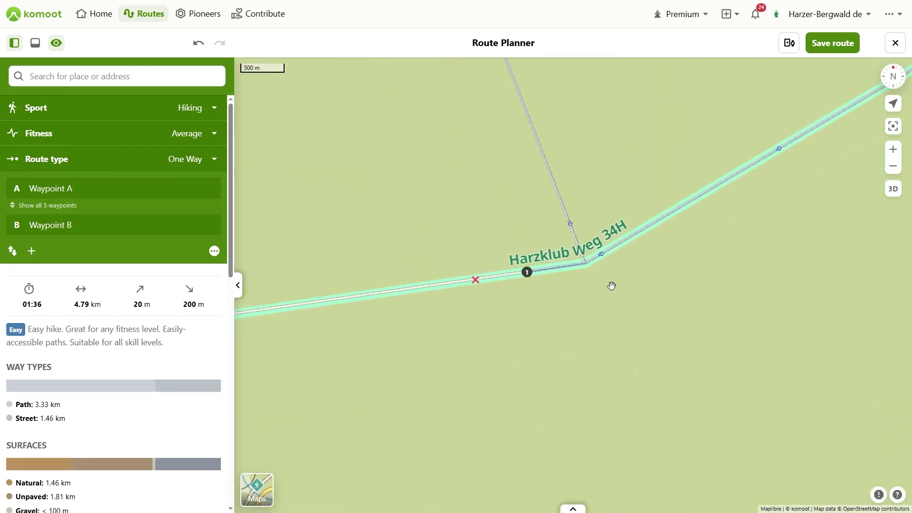
drag(612, 286, 562, 362)
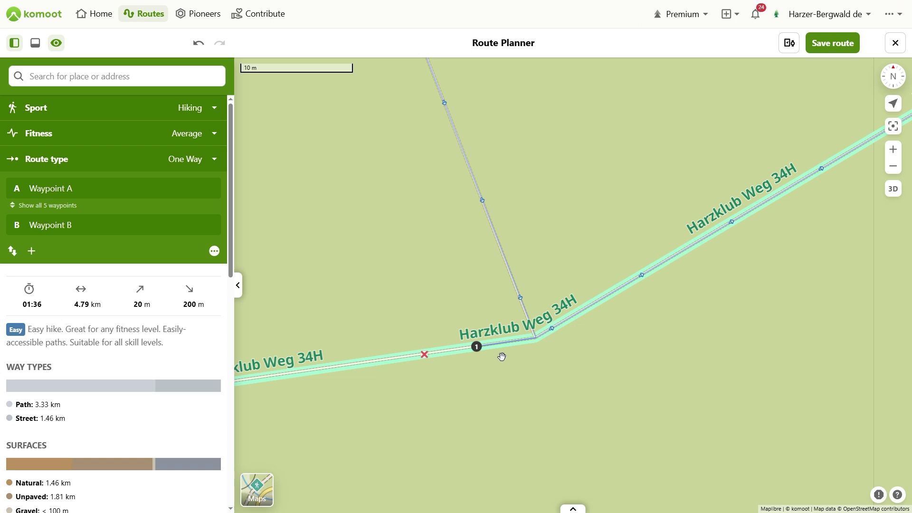
drag(478, 352, 538, 345)
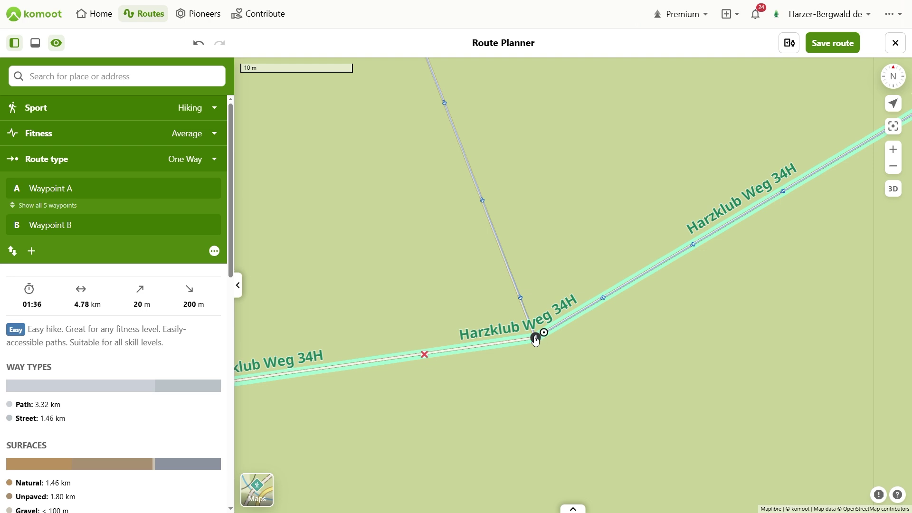
drag(537, 338, 559, 329)
drag(536, 338, 598, 309)
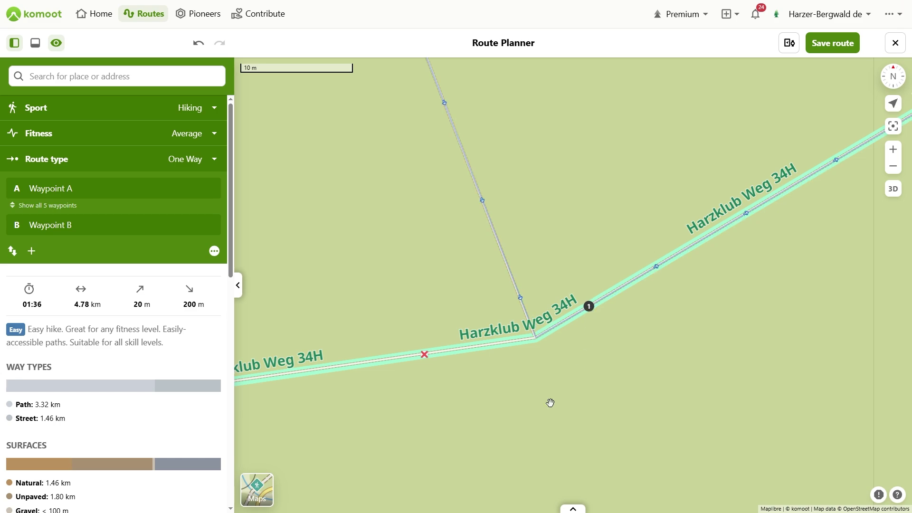